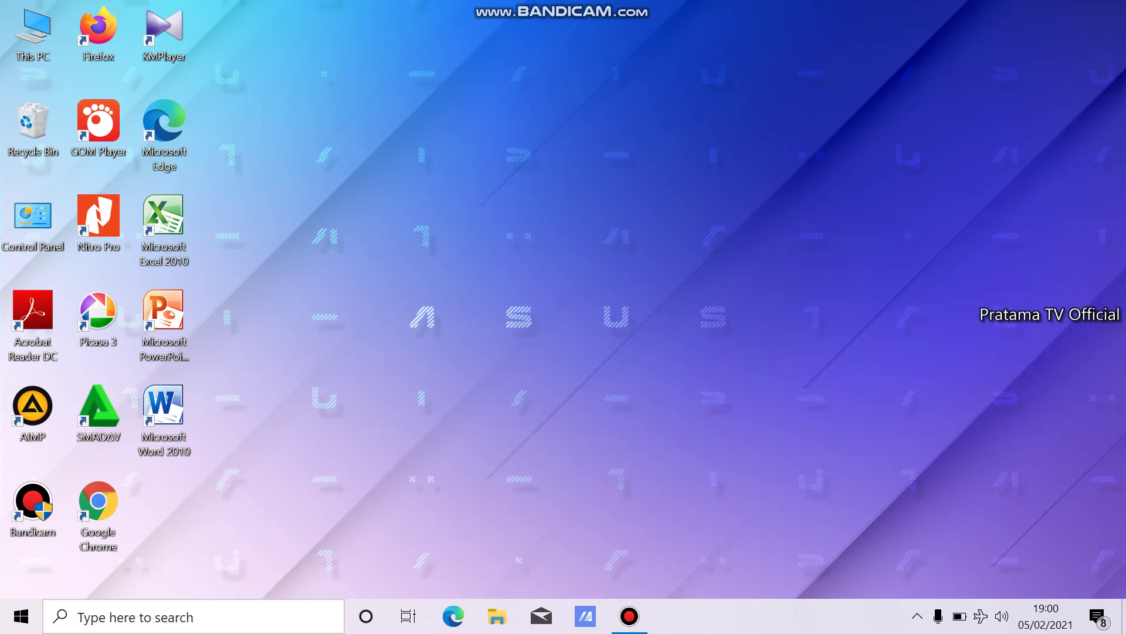
Refresh the desktop twice
right_click(449, 154)
left_click(487, 205)
right_click(561, 198)
left_click(593, 249)
Launch Computer Management from the This PC shortcut
left_click(32, 39)
right_click(21, 607)
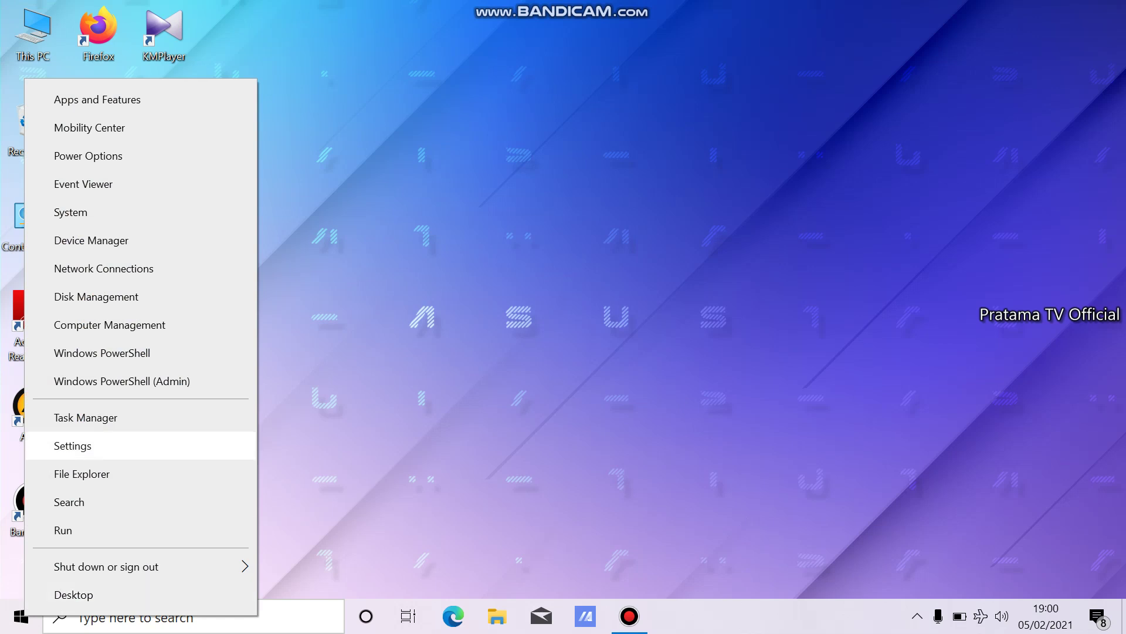
left_click(109, 325)
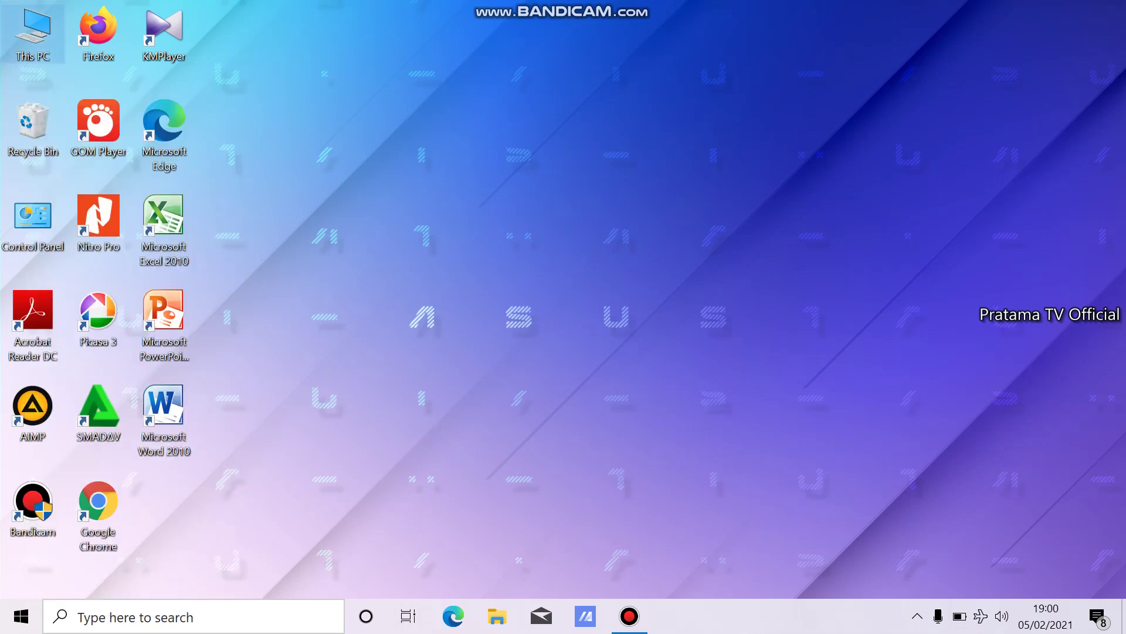
right_click(41, 42)
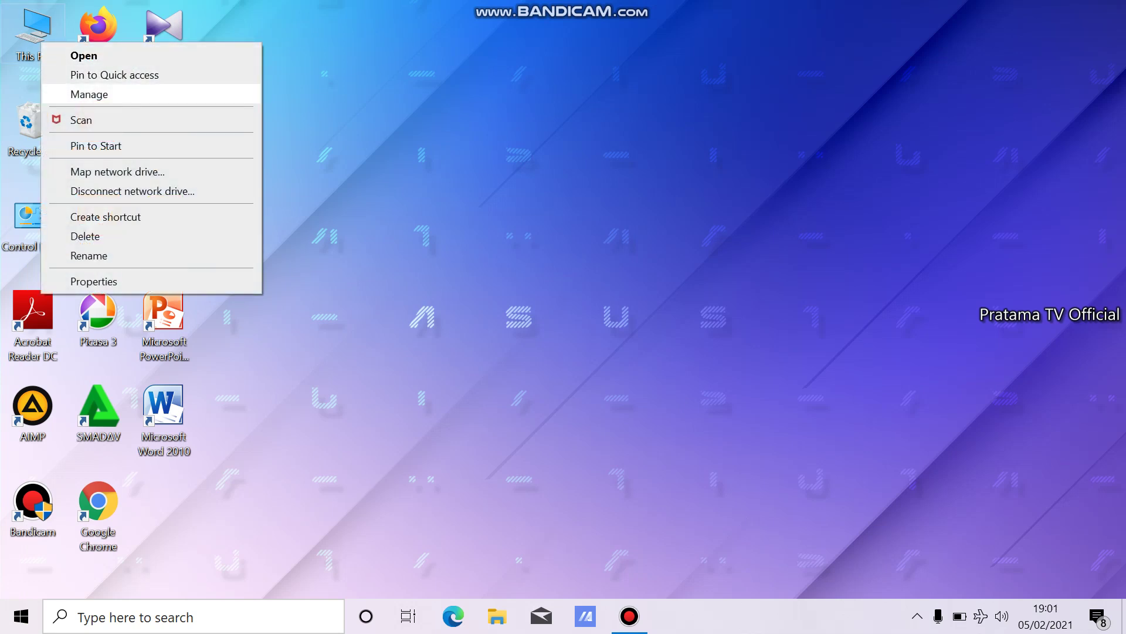
key("Return")
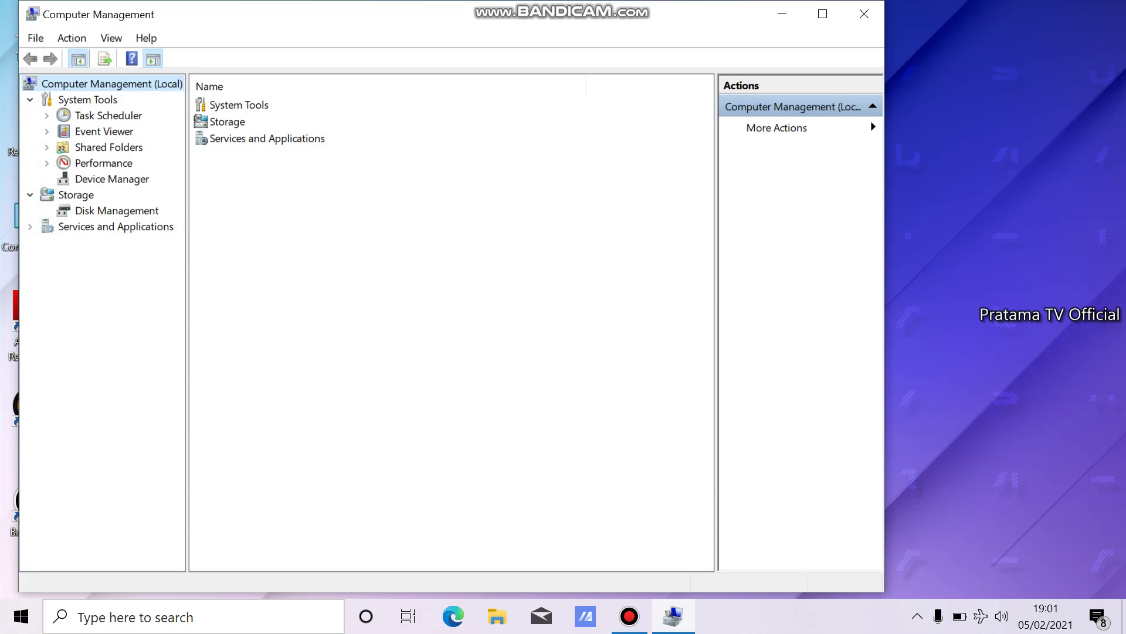
Show Disk Management's disk overview, then browse the external Local Disk (D:) in File Explorer
left_click(117, 211)
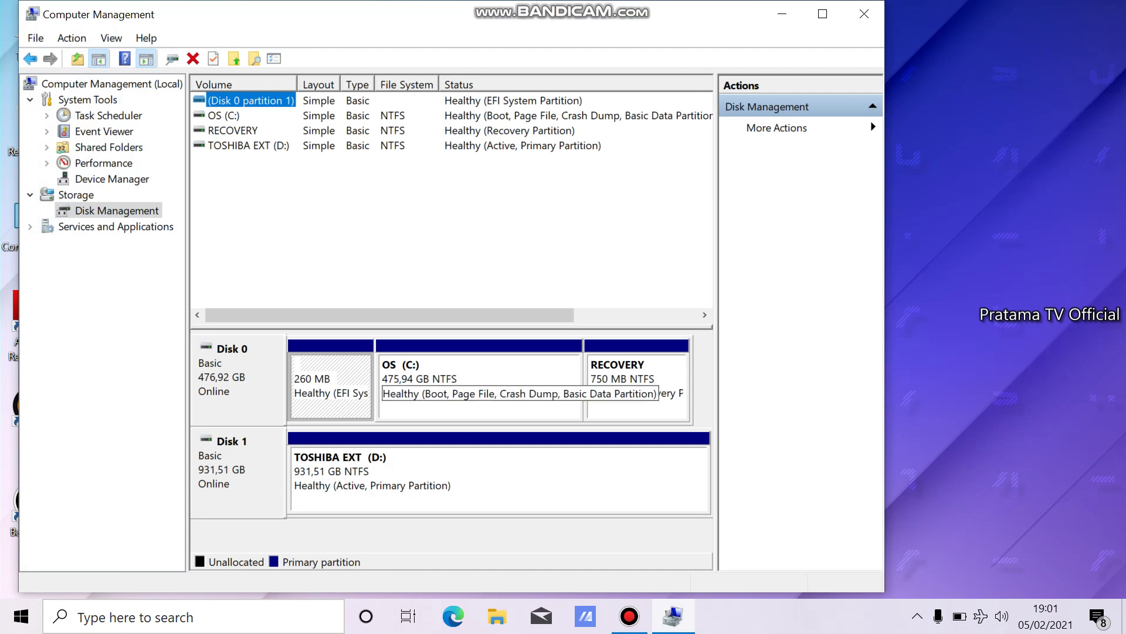
left_click(498, 616)
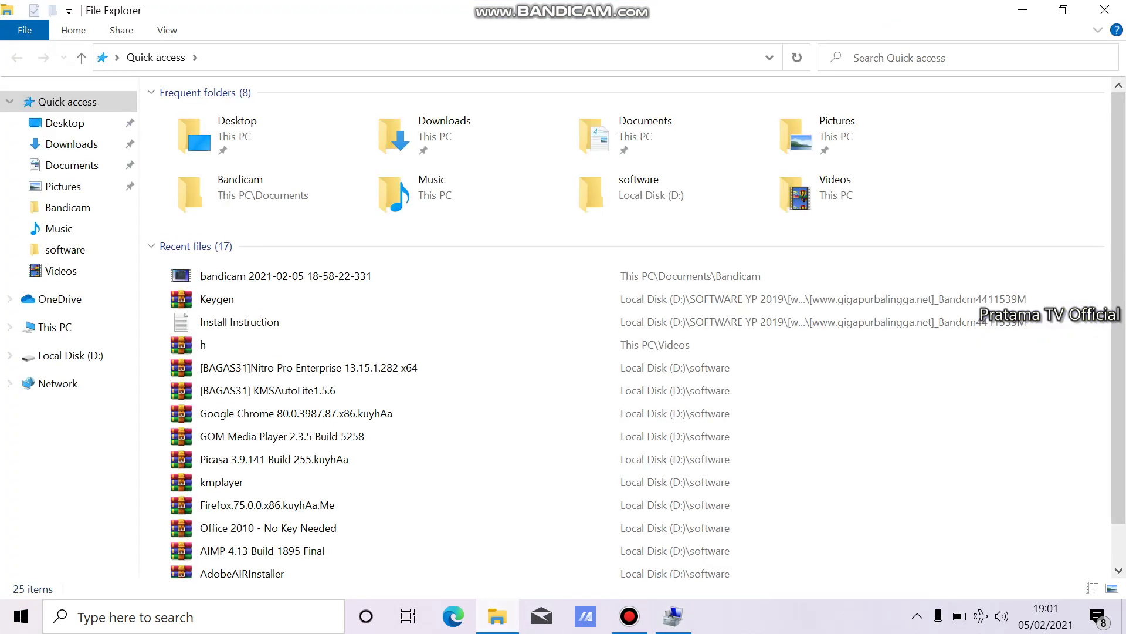
left_click(71, 355)
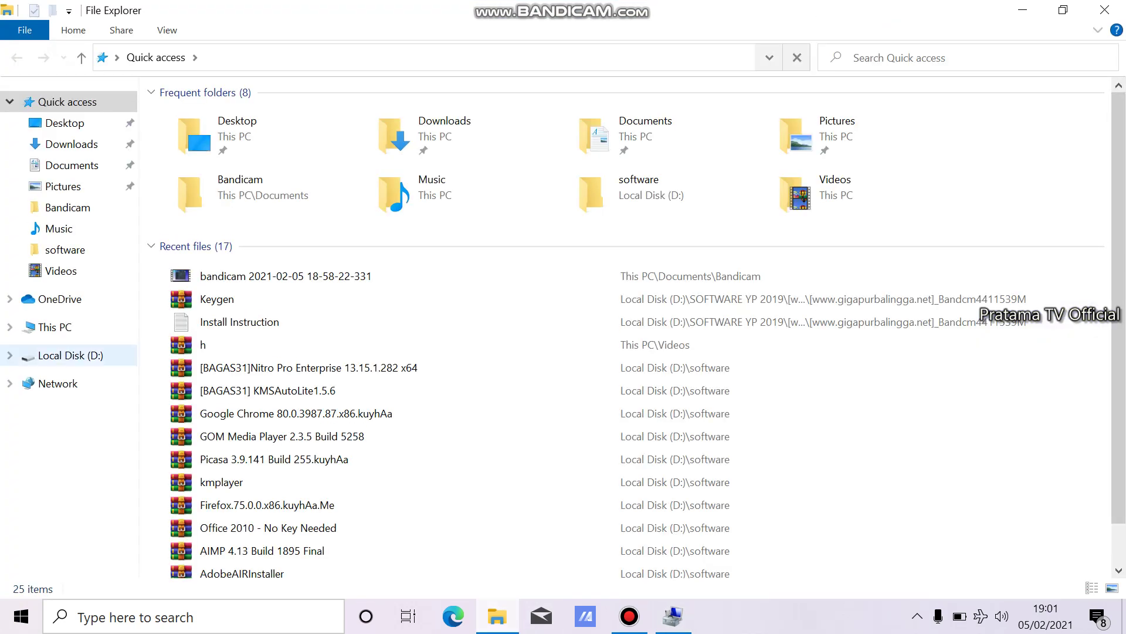
Go to This PC and try ejecting the External USB 3.0 drive from the tray, dismissing the error
left_click(55, 327)
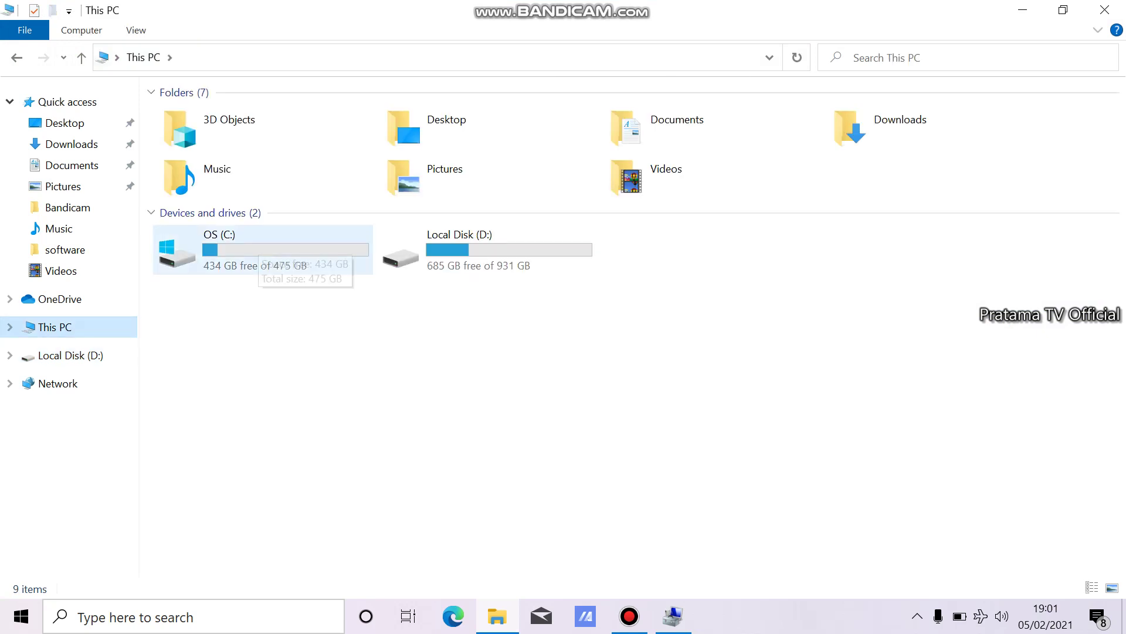
mouse_move(258, 271)
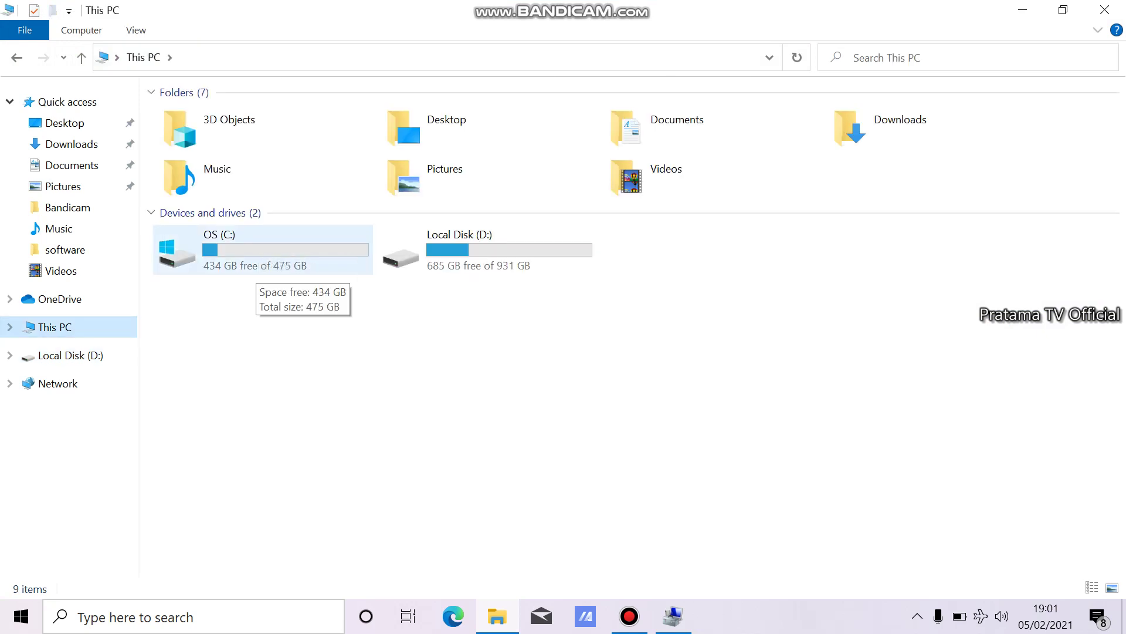
mouse_move(499, 258)
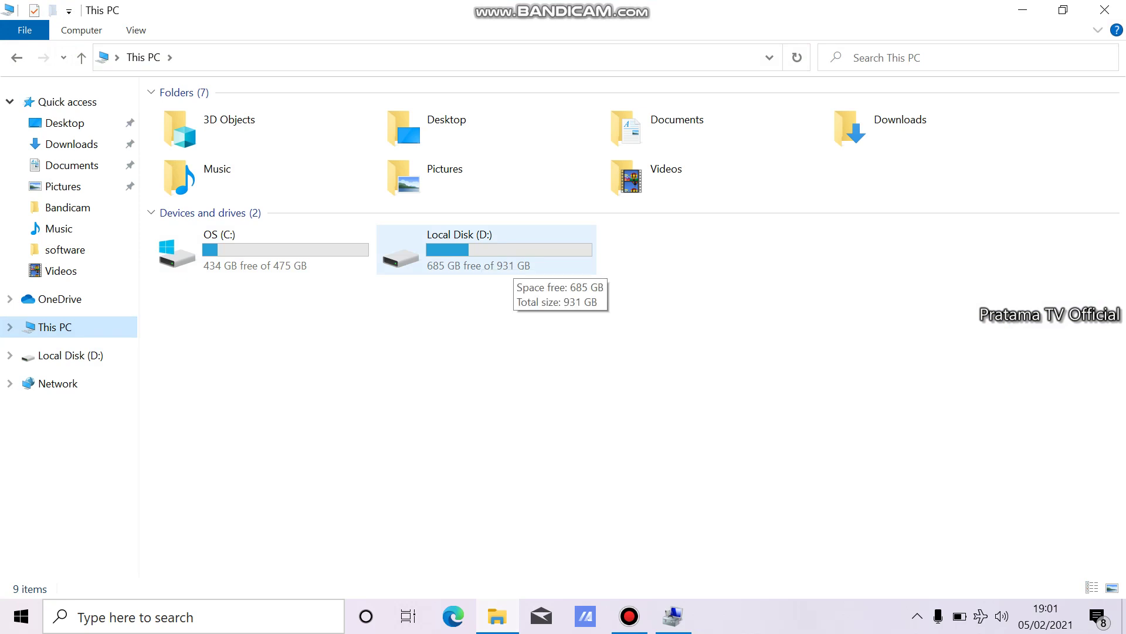
left_click(917, 616)
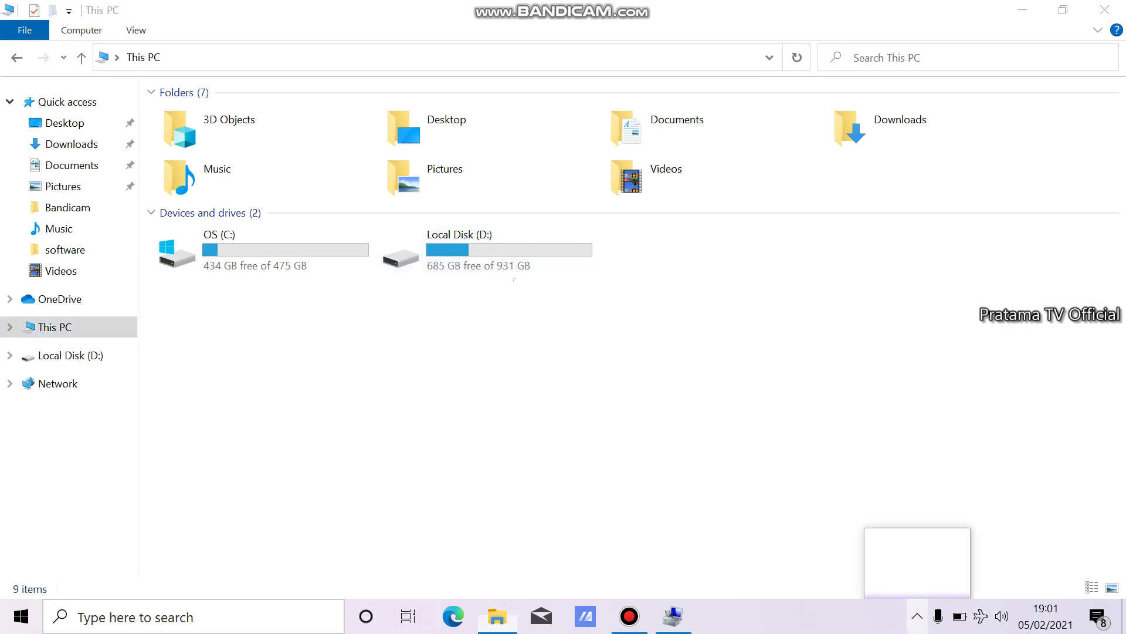
left_click(918, 546)
left_click(962, 516)
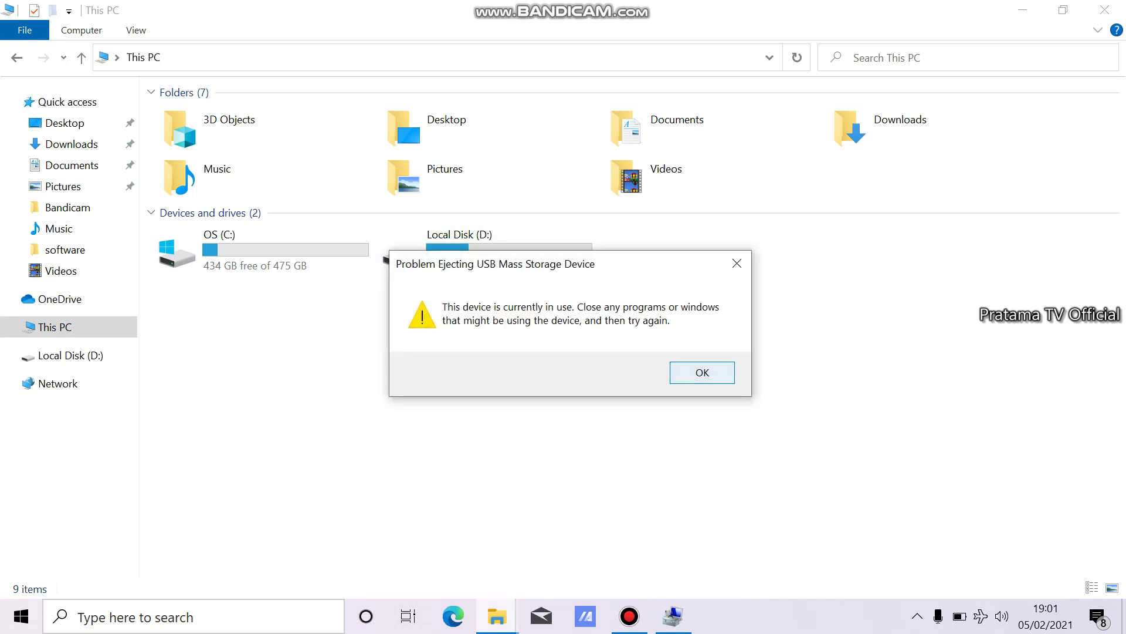
key("Return")
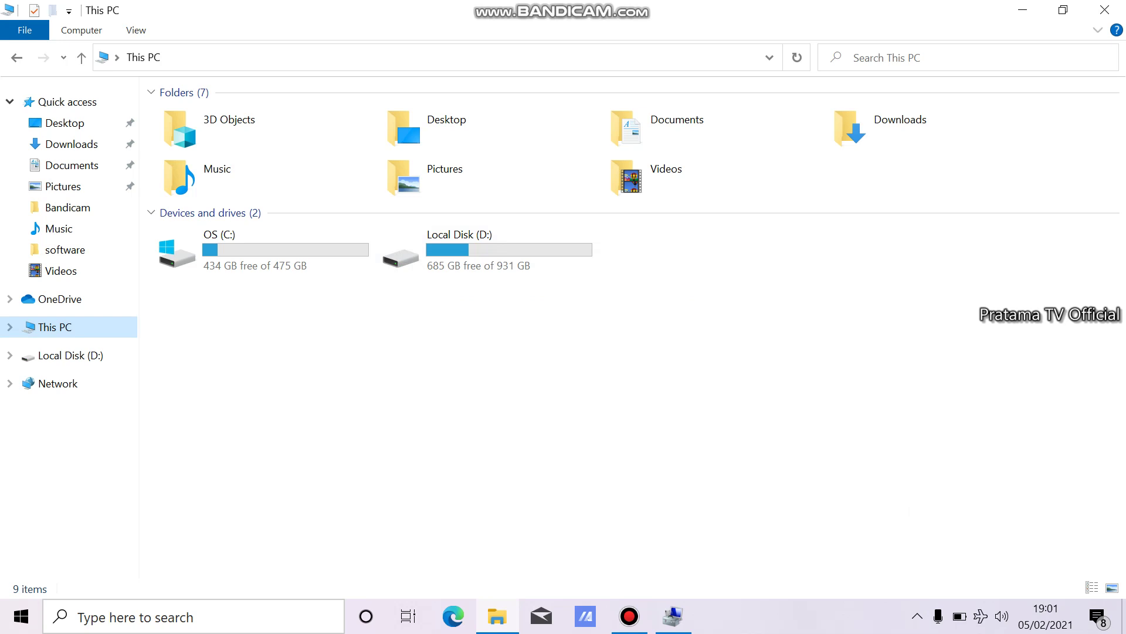
Retry ejecting the external USB drive and dismiss the second refusal
left_click(917, 615)
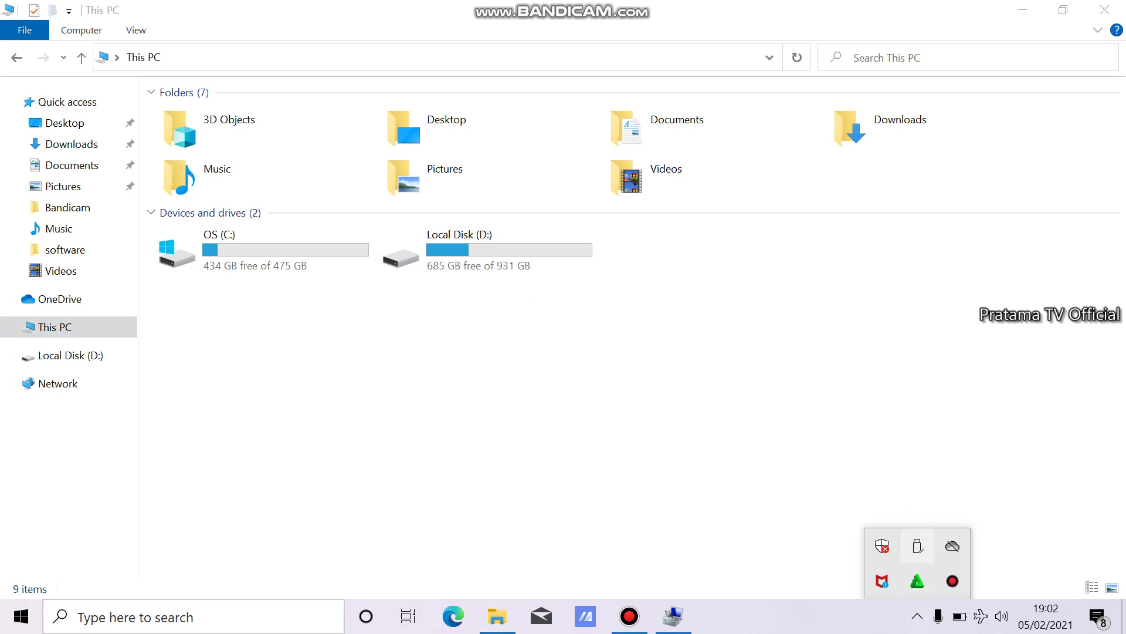
left_click(917, 546)
left_click(995, 525)
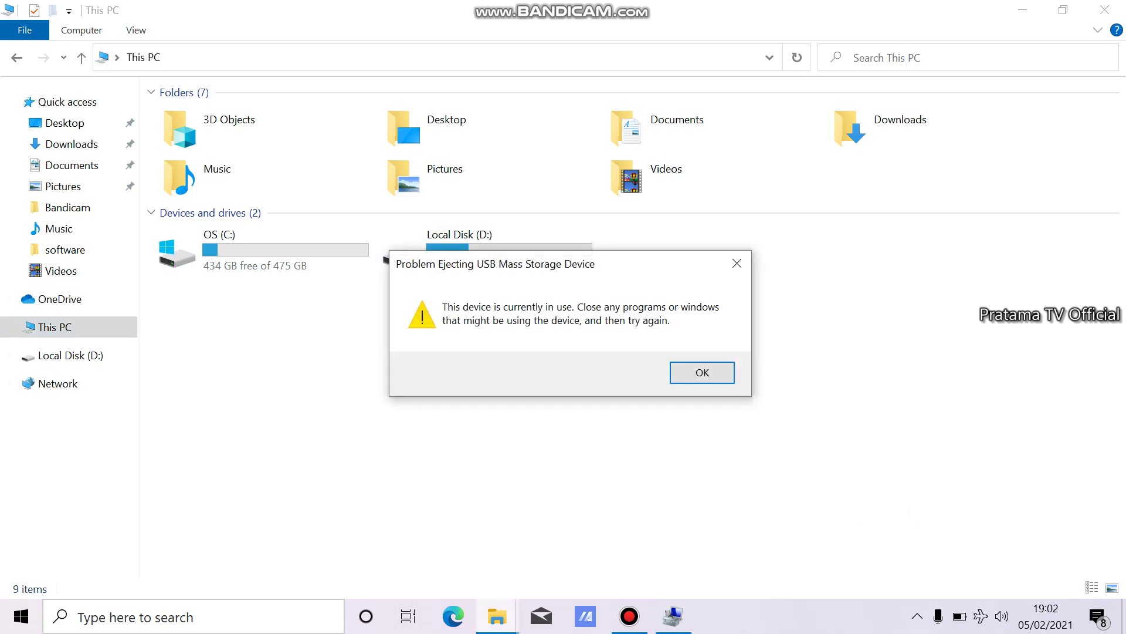
key("Return")
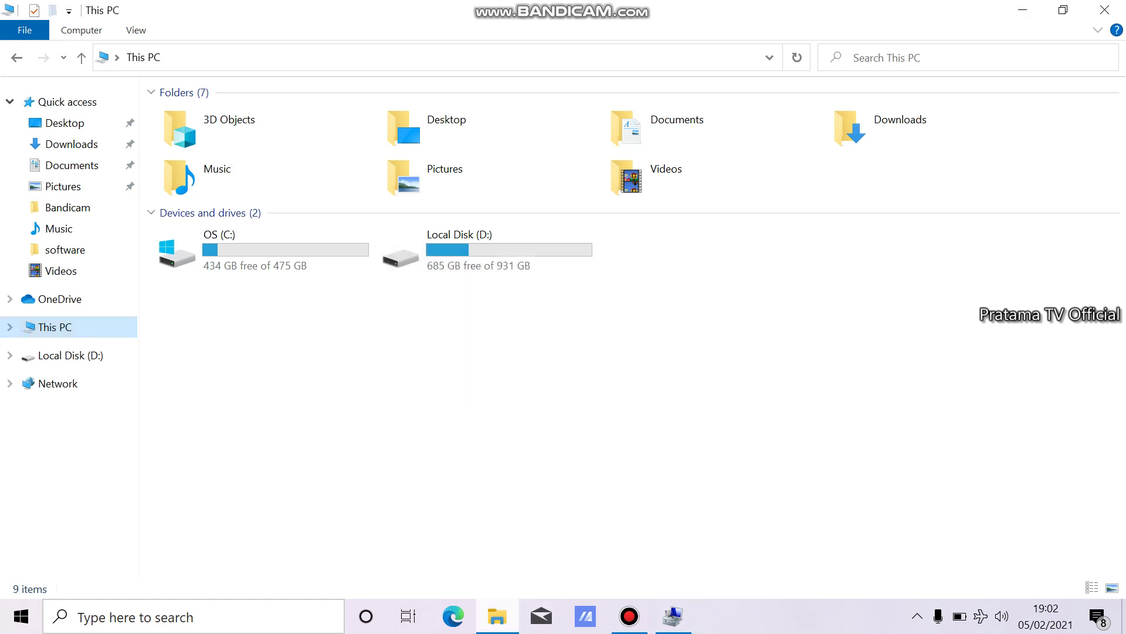
mouse_move(497, 616)
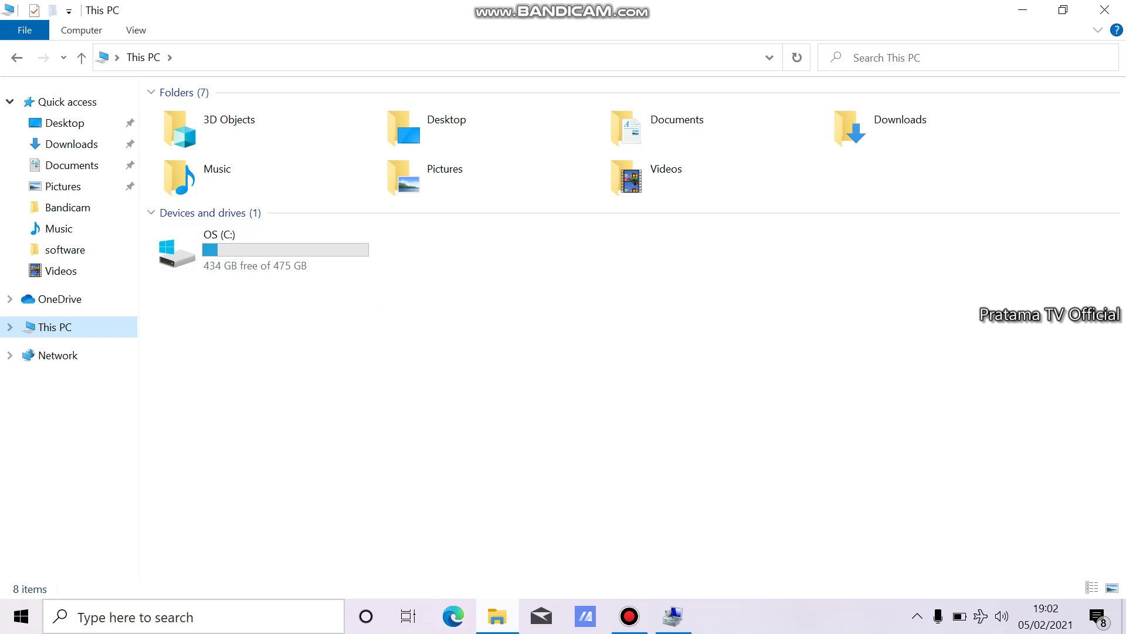
Back in Computer Management, open Shrink Volume for the OS (C:) partition
left_click(673, 616)
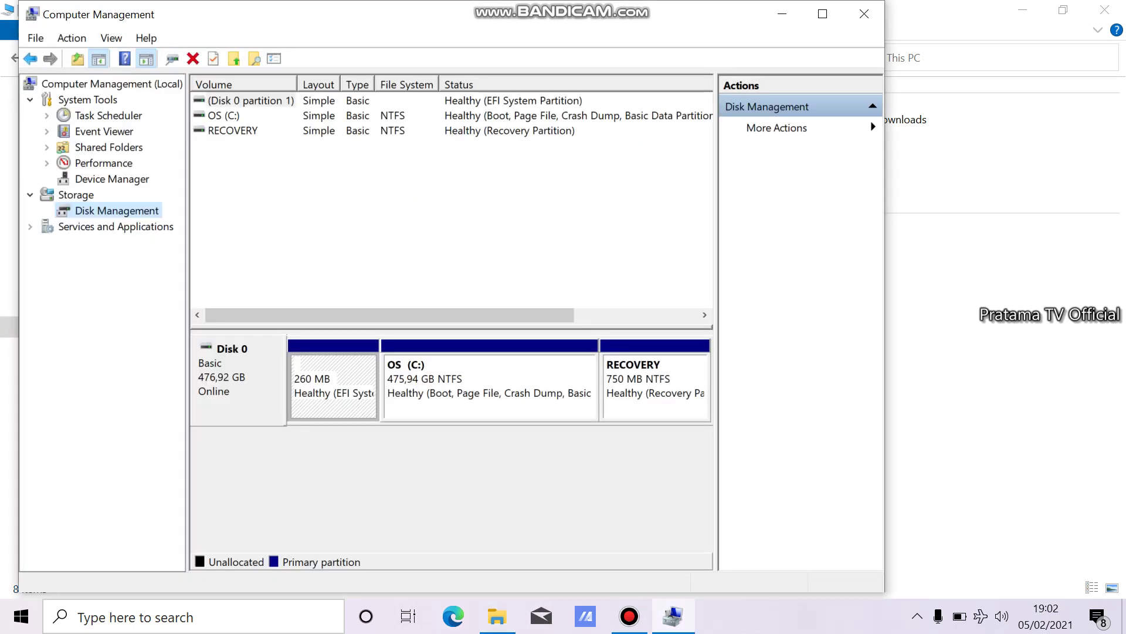
left_click(490, 388)
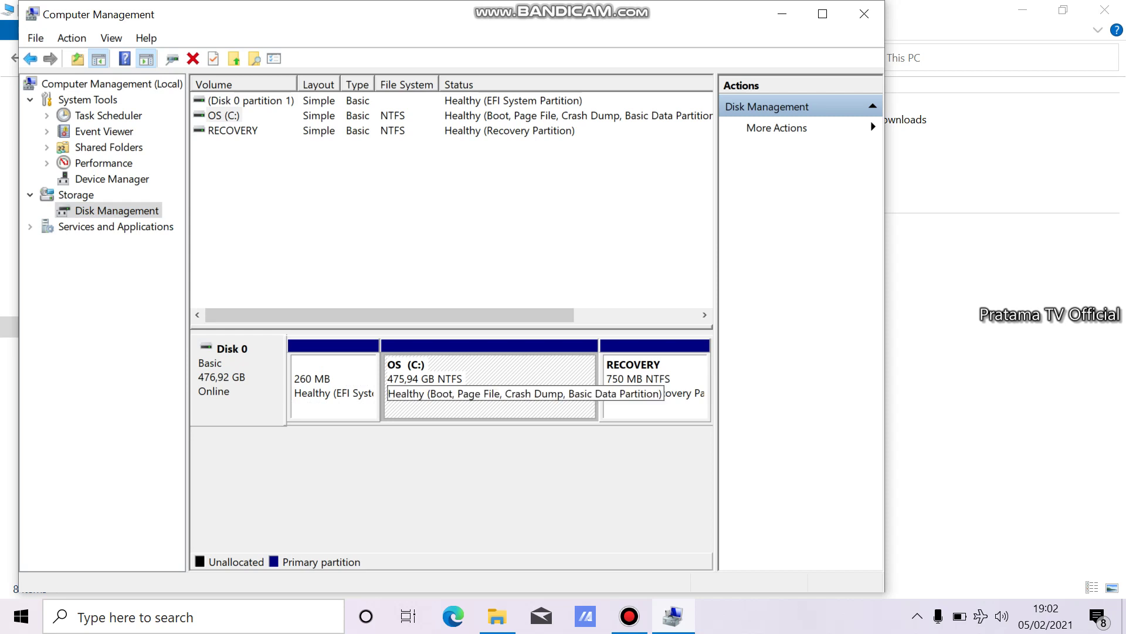
right_click(503, 373)
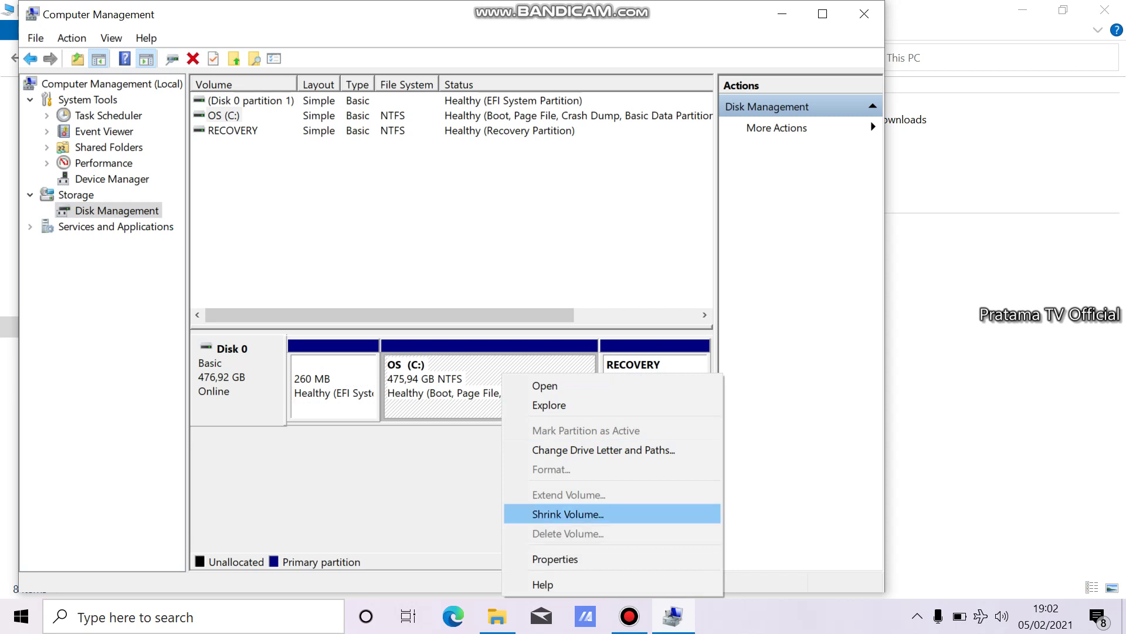
left_click(568, 514)
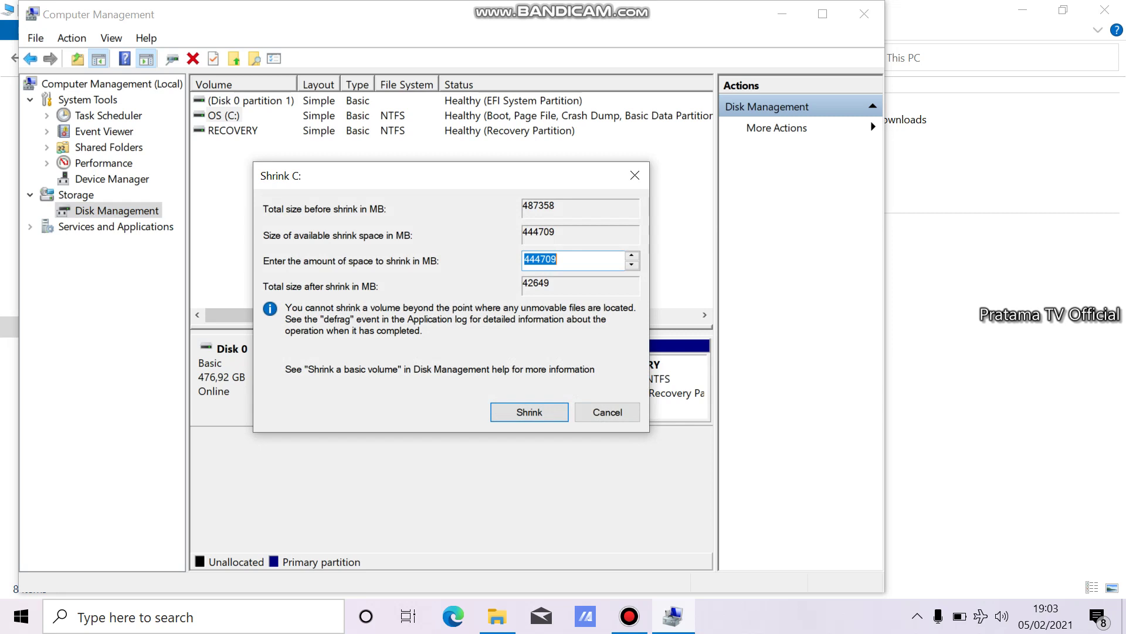
Shrink C: by 222354 MB, leaving 217,14 GB unallocated
type("222354")
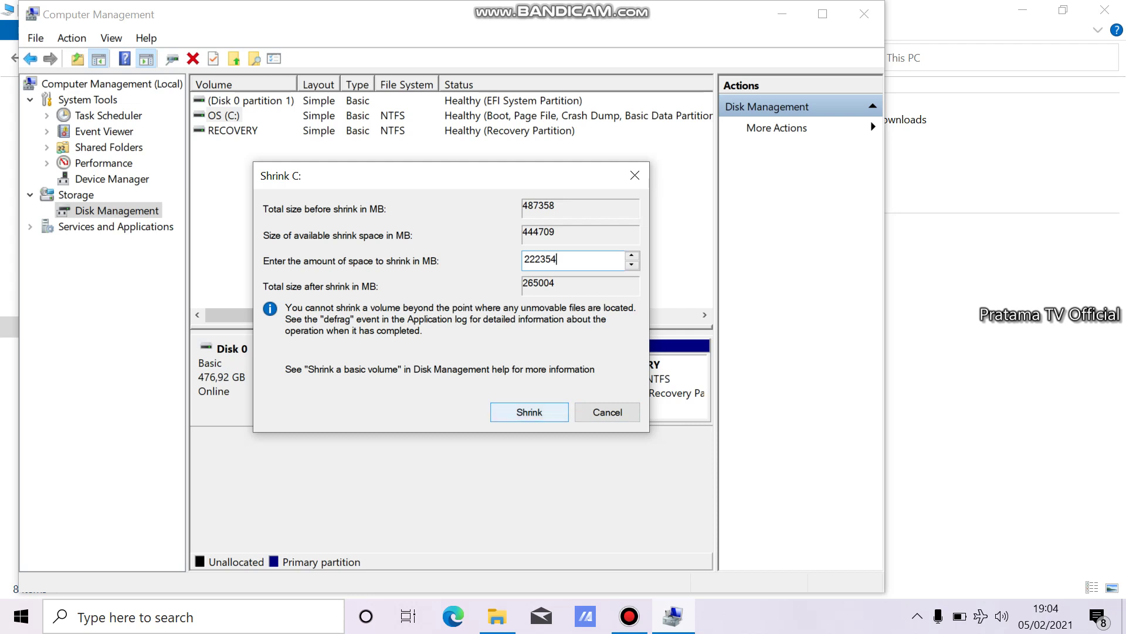
left_click(530, 412)
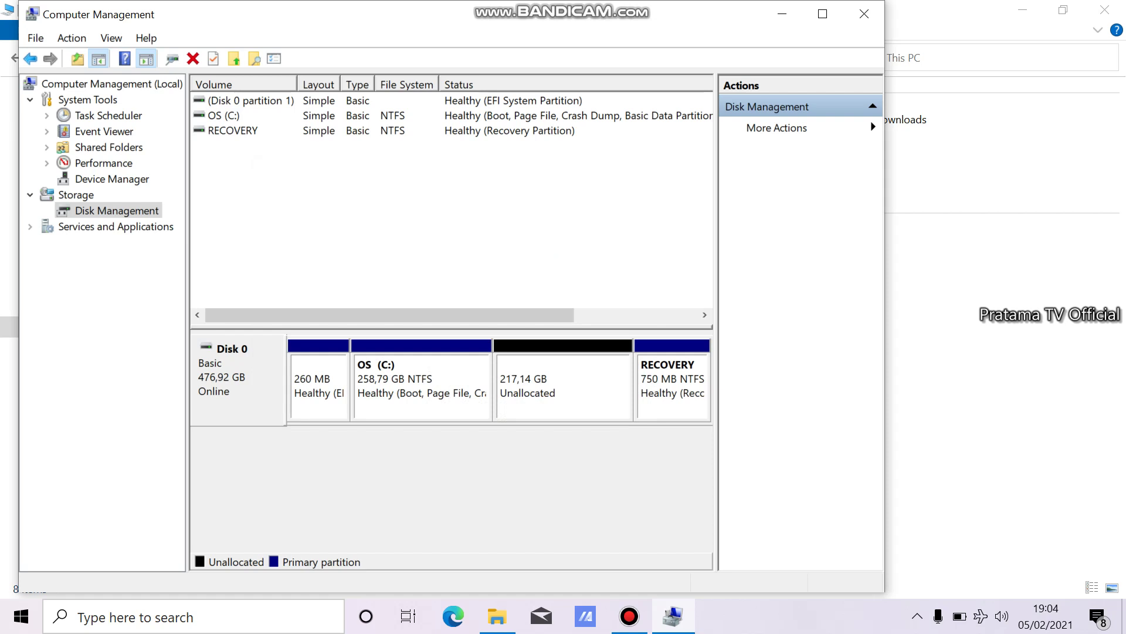
left_click(497, 616)
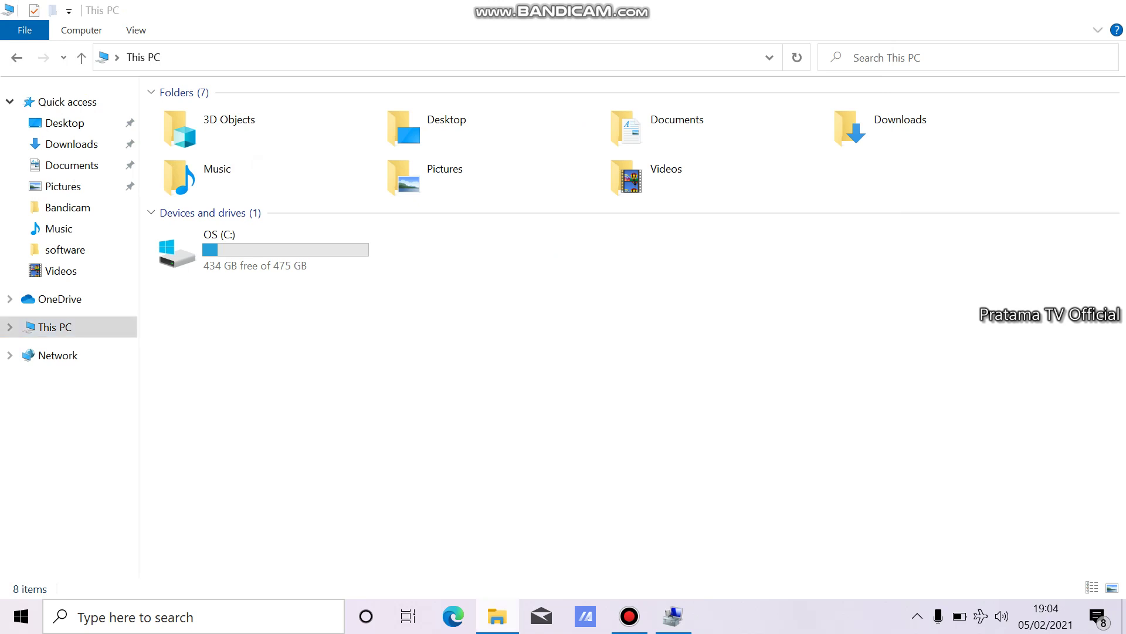
left_click(498, 616)
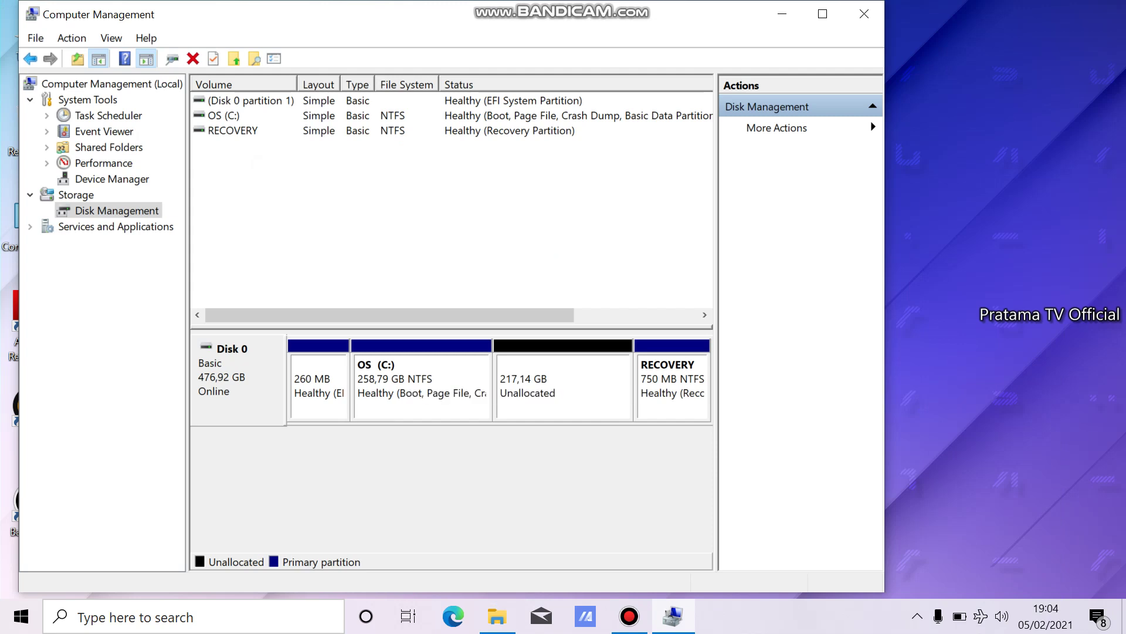
left_click(563, 387)
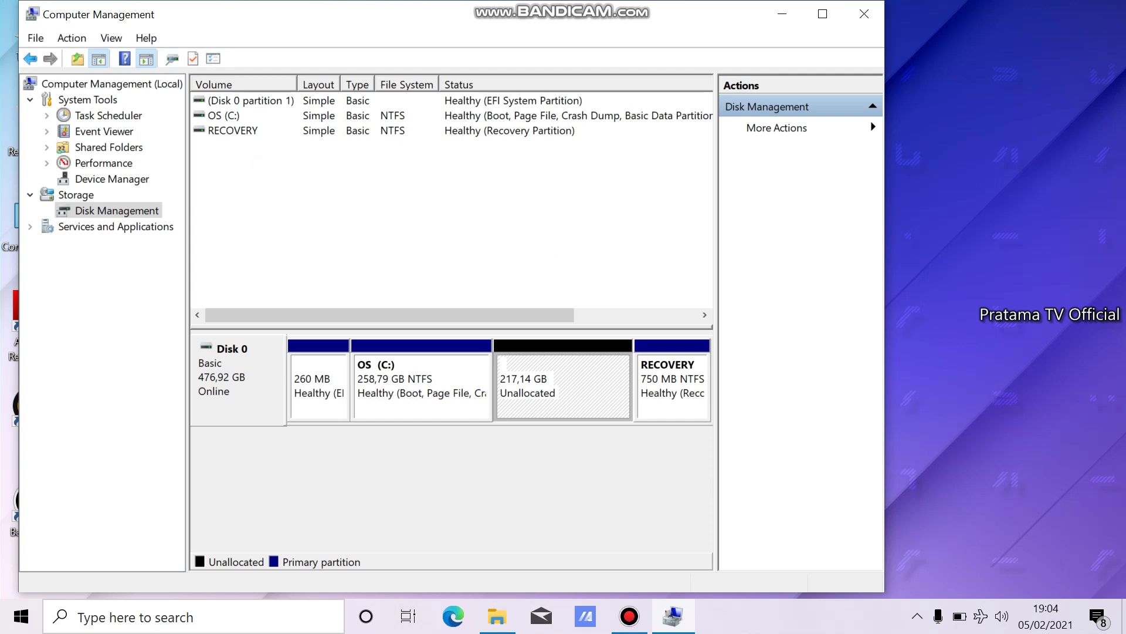
Create a 222353 MB simple volume on the unallocated space with letter D:, NTFS, labelled New Volume
right_click(567, 385)
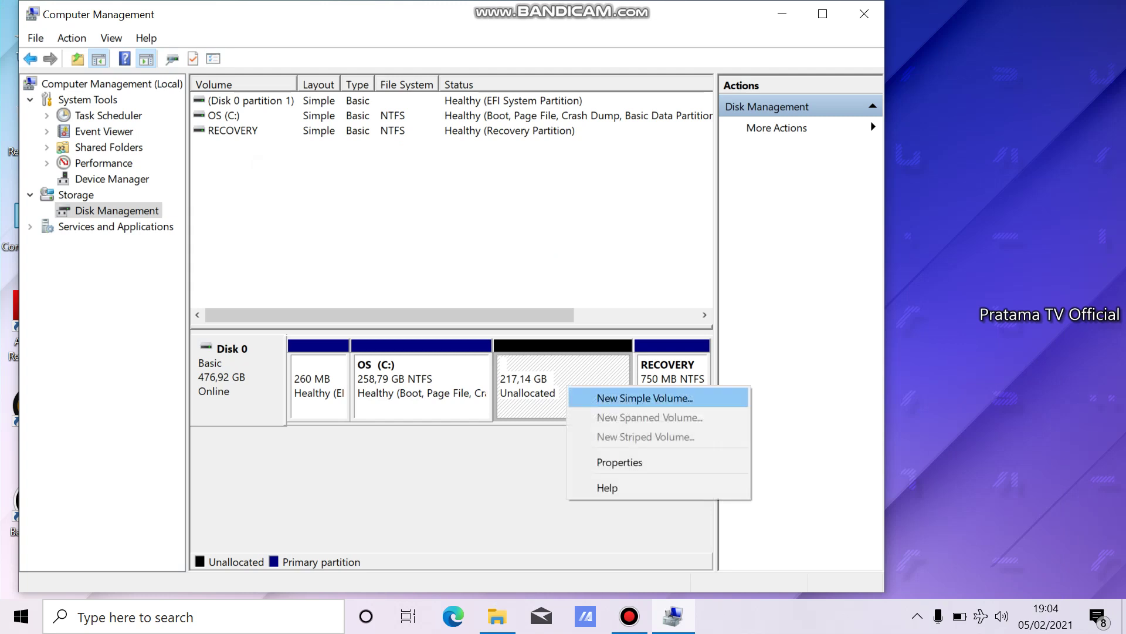
left_click(646, 399)
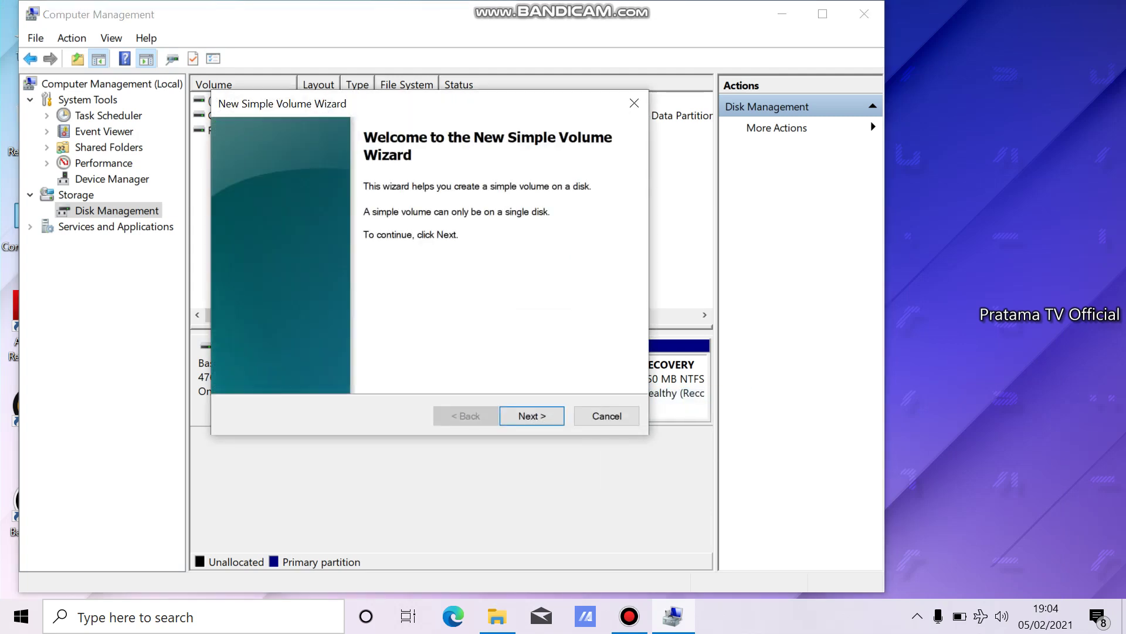
key("Return")
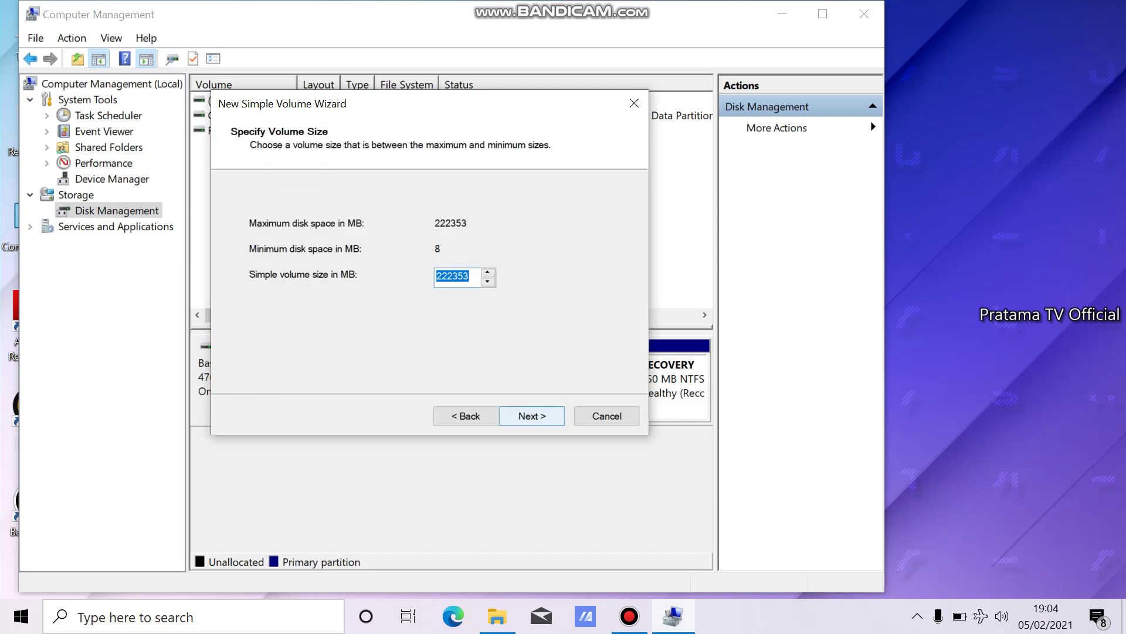
key("Return")
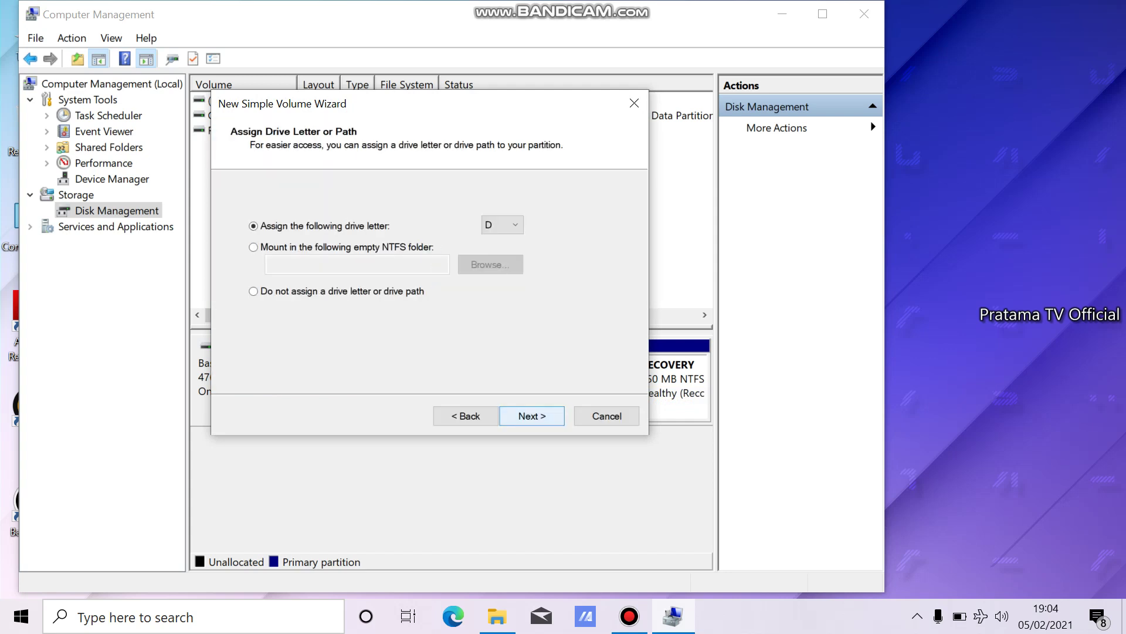
key("Return")
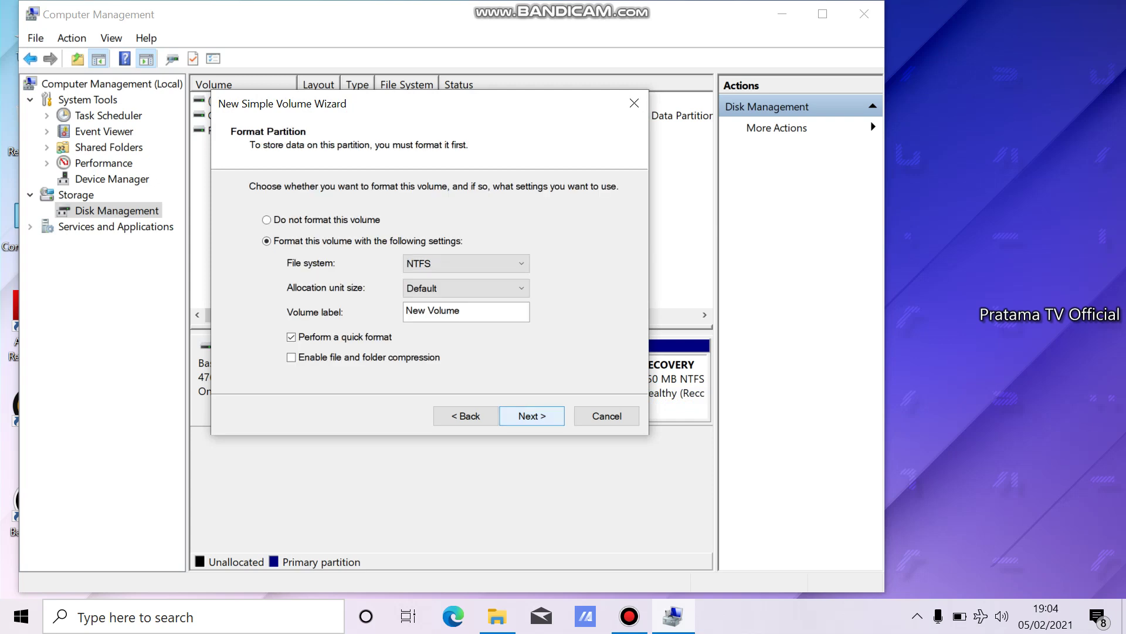
key("alt+b")
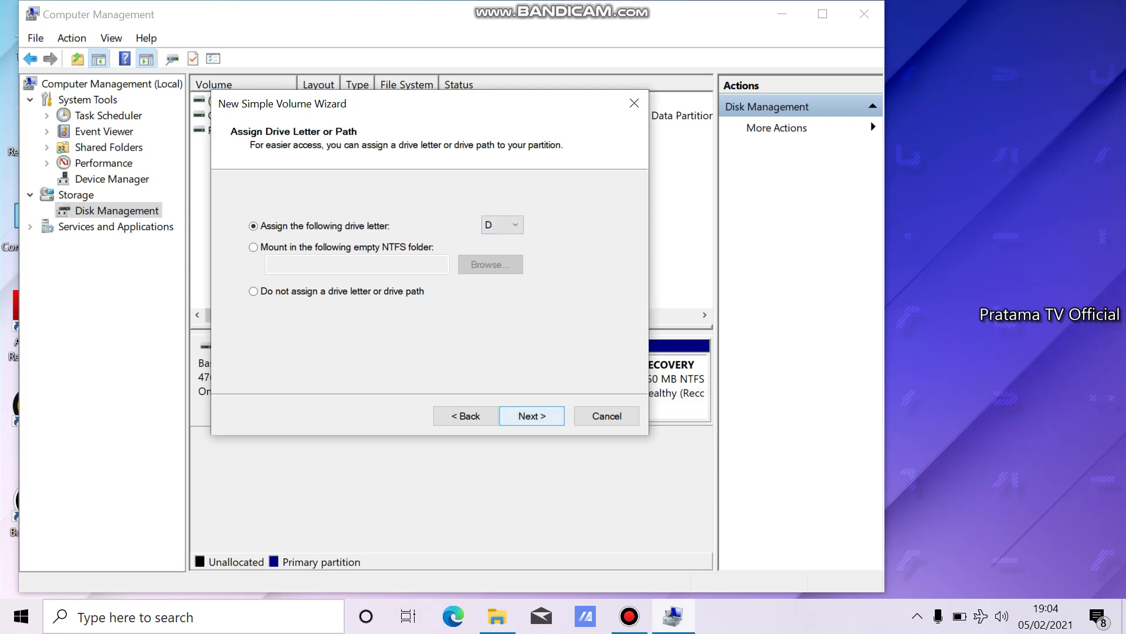
key("Return")
key("Return")
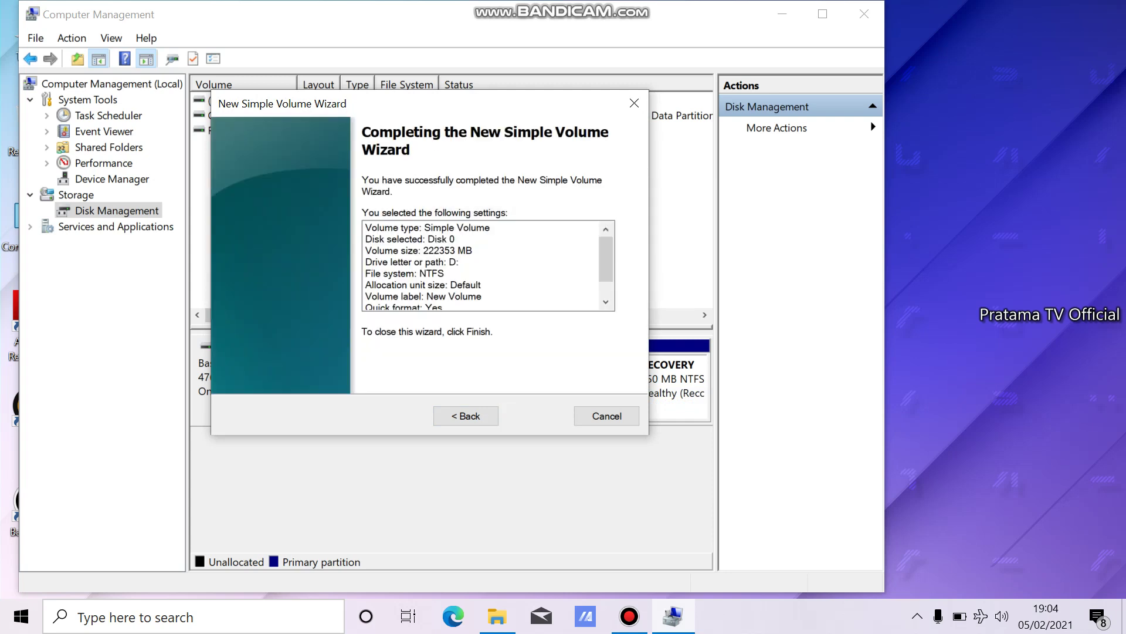
key("Return")
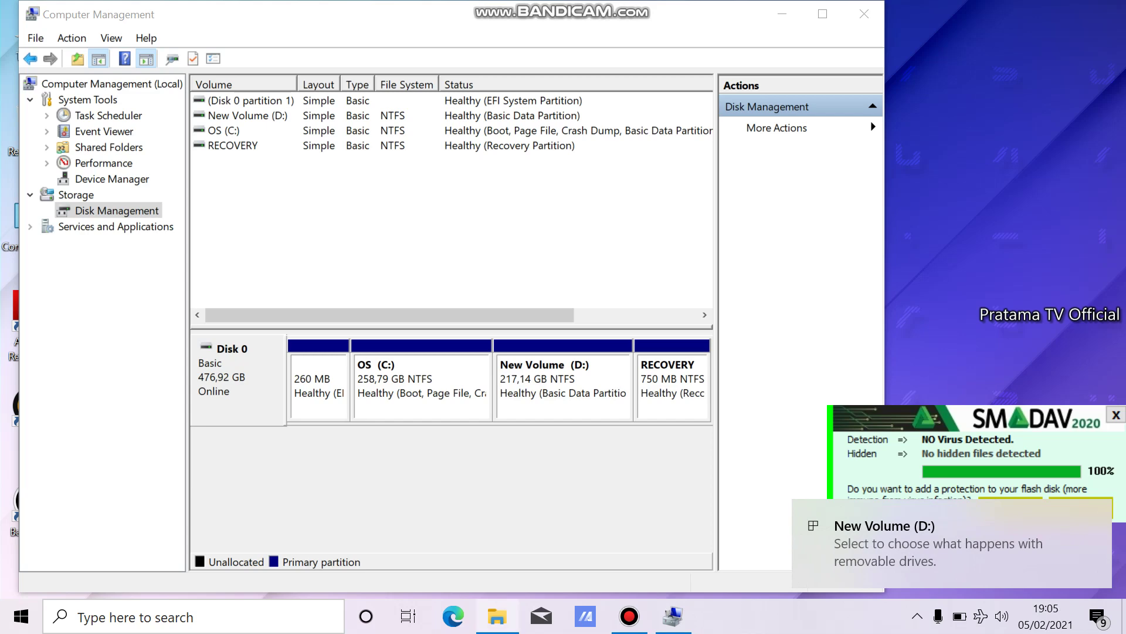
left_click(498, 616)
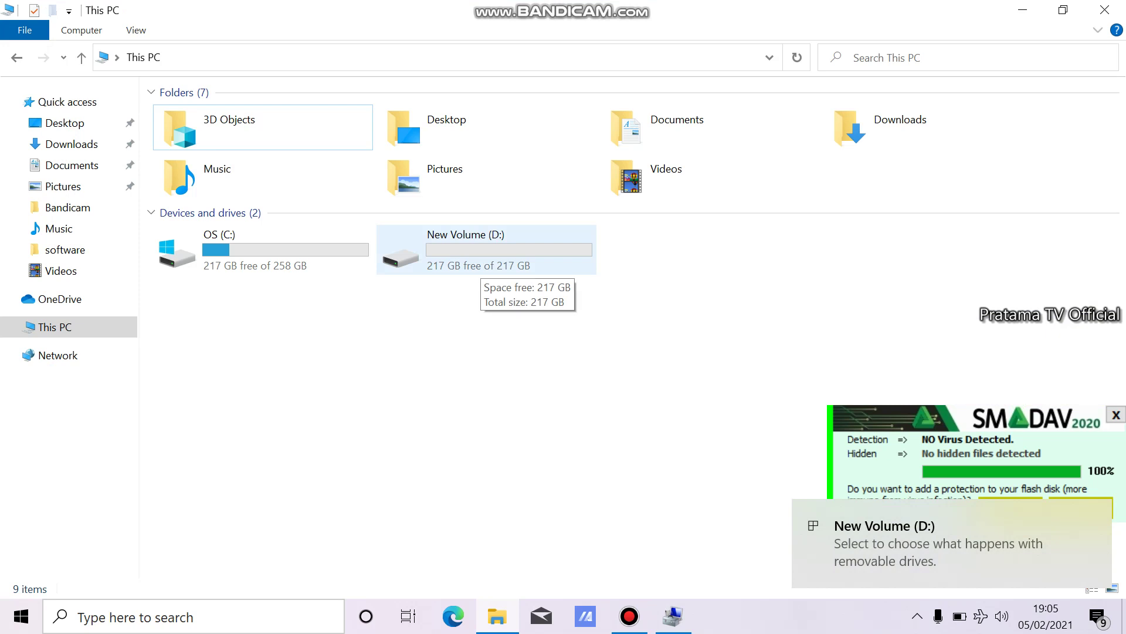
left_click(497, 616)
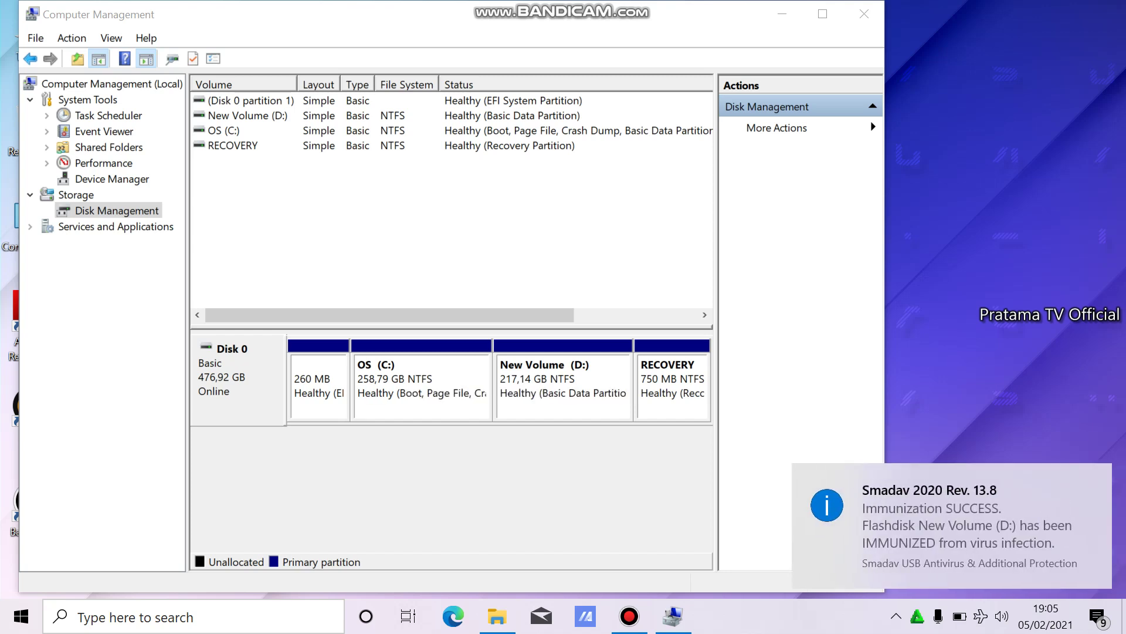
Shrink OS (C:) by 120180 MB, bringing it down to 141,43 GB
left_click(421, 388)
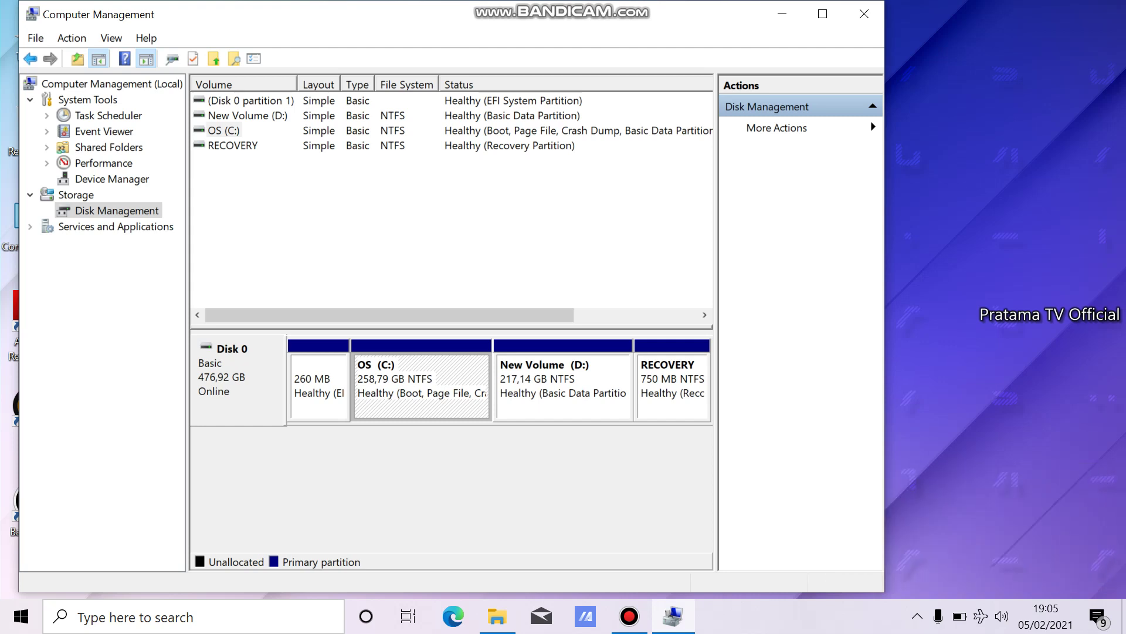
left_click(421, 388)
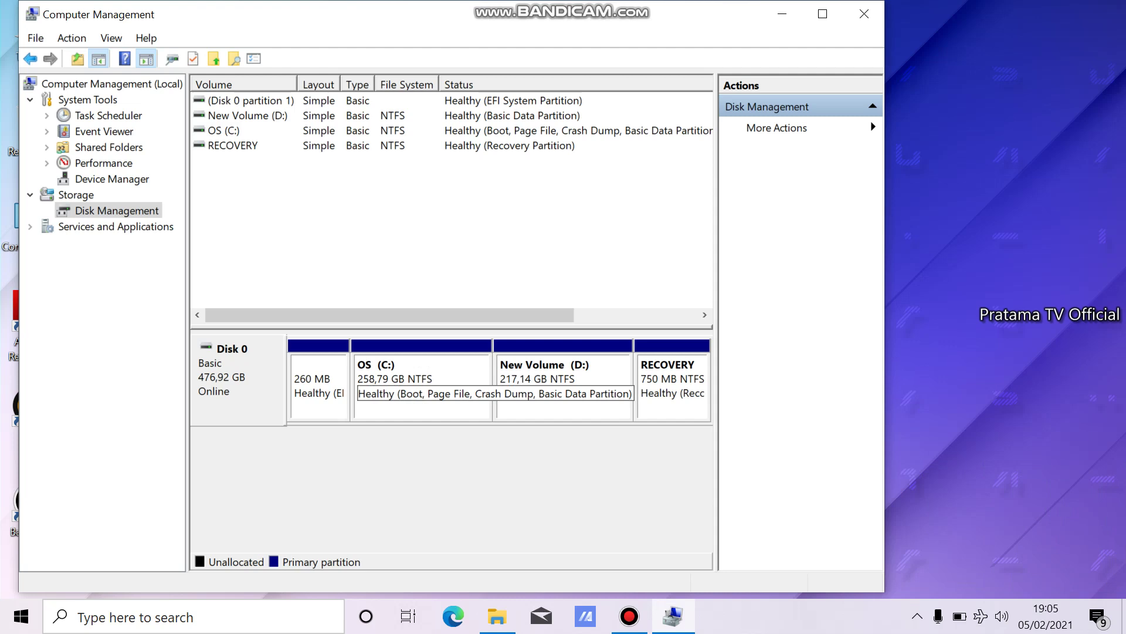
left_click(421, 392)
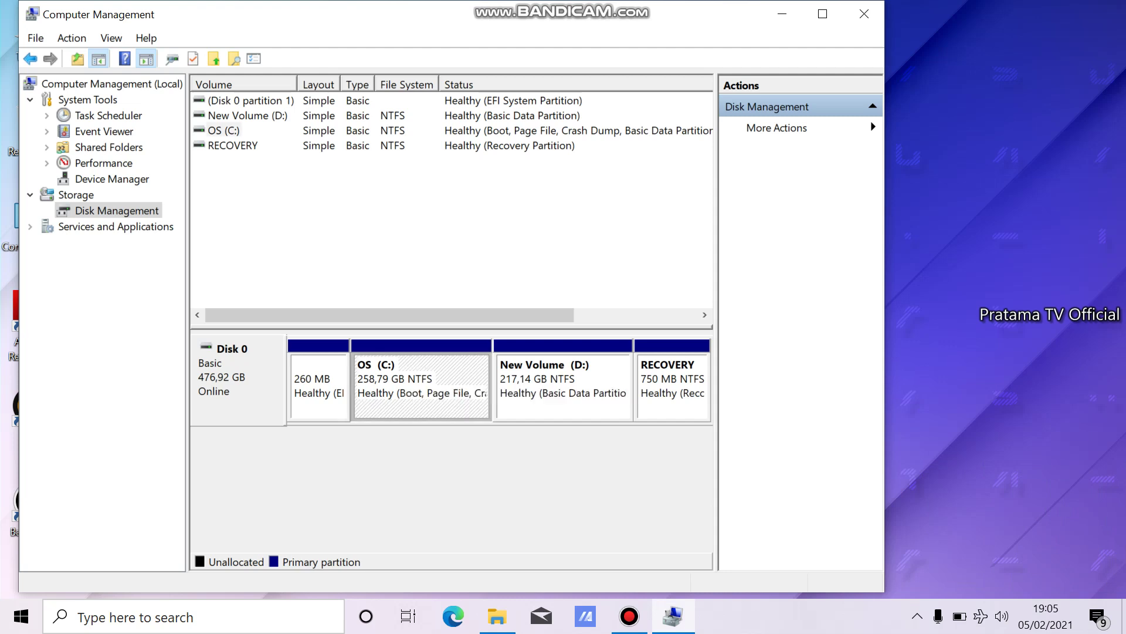
right_click(440, 371)
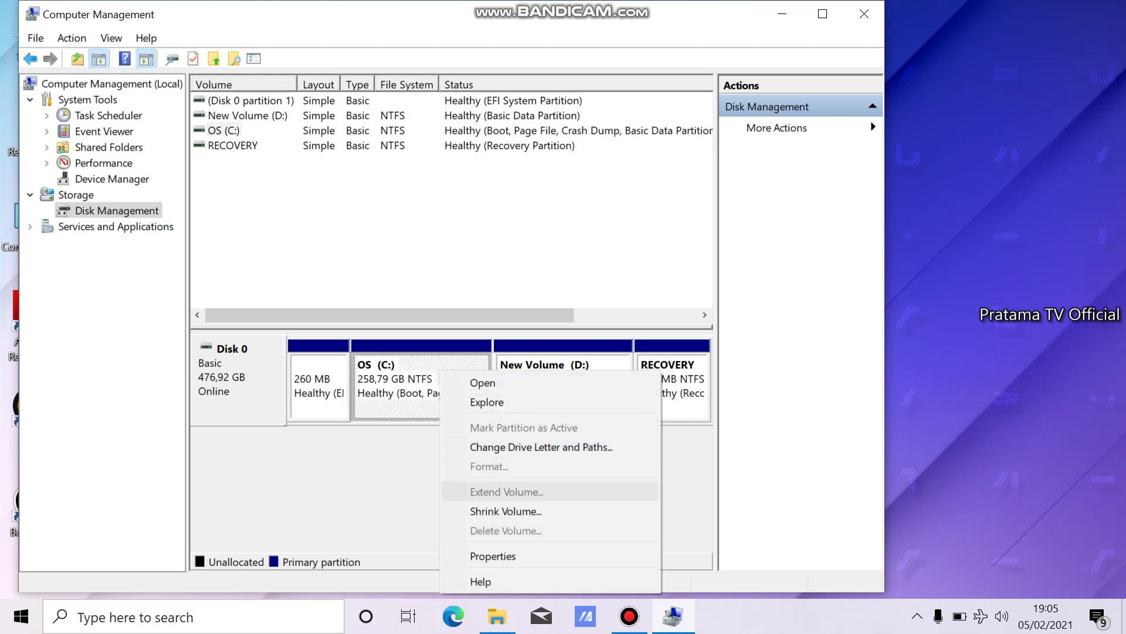
left_click(506, 511)
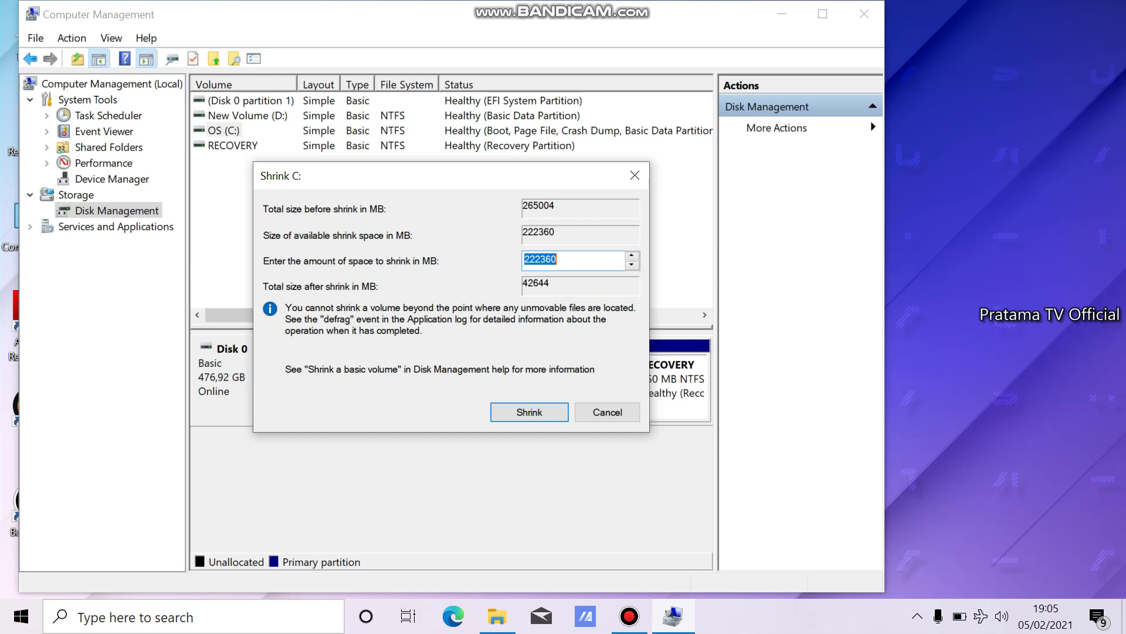
type("120180")
left_click(530, 411)
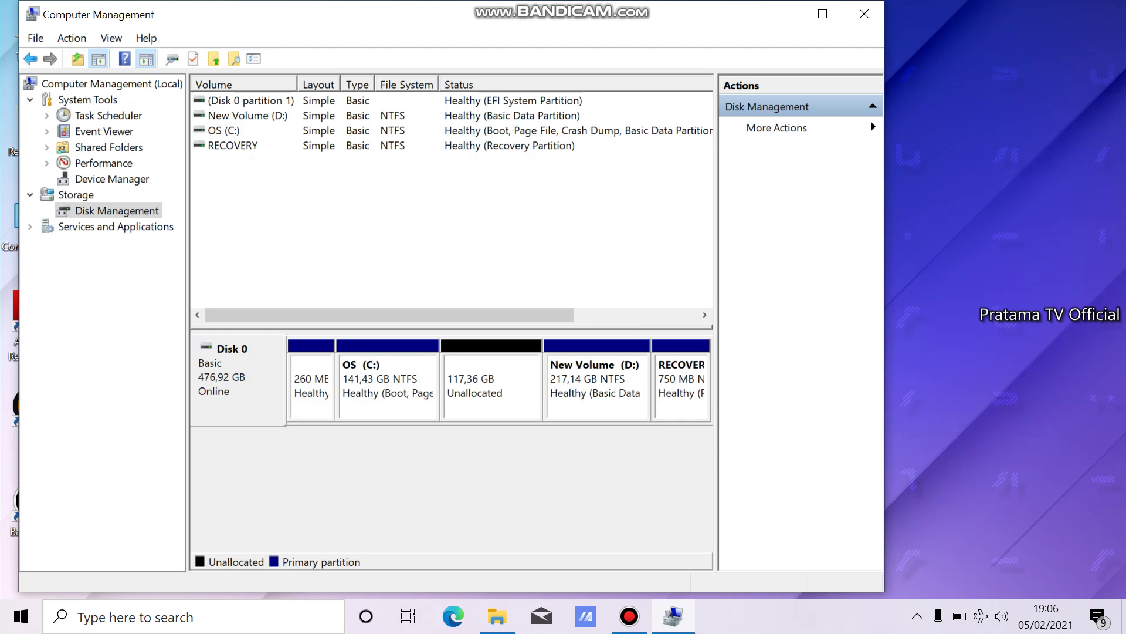
Create a 120179 MB simple volume on the 117,36 GB unallocated space with letter E:, NTFS
left_click(492, 386)
right_click(497, 381)
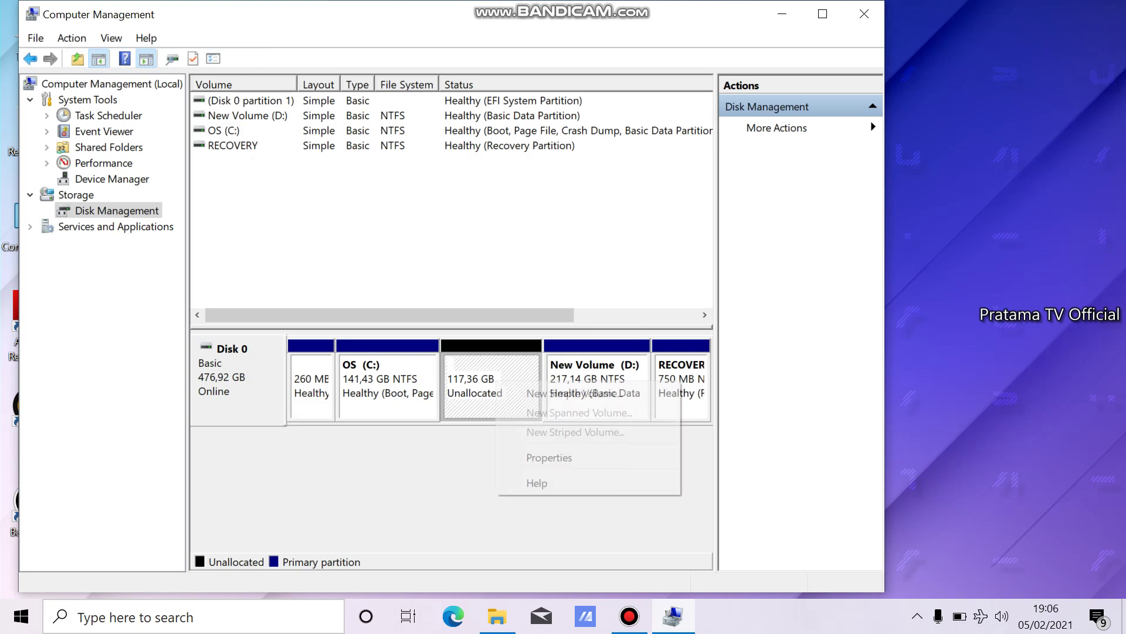
left_click(578, 392)
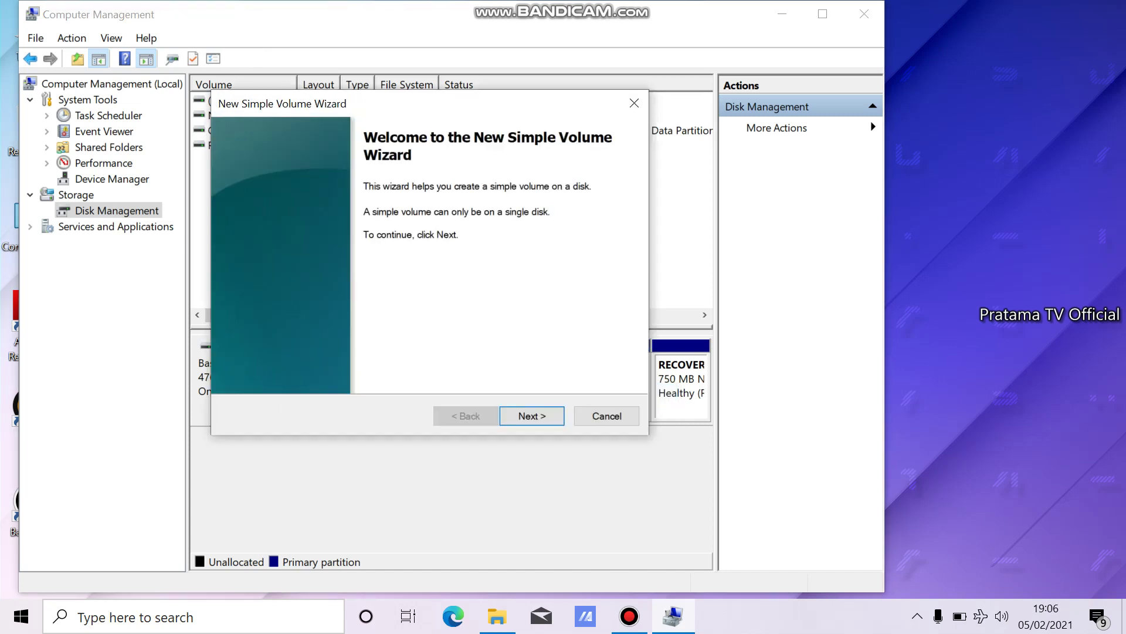
left_click(532, 416)
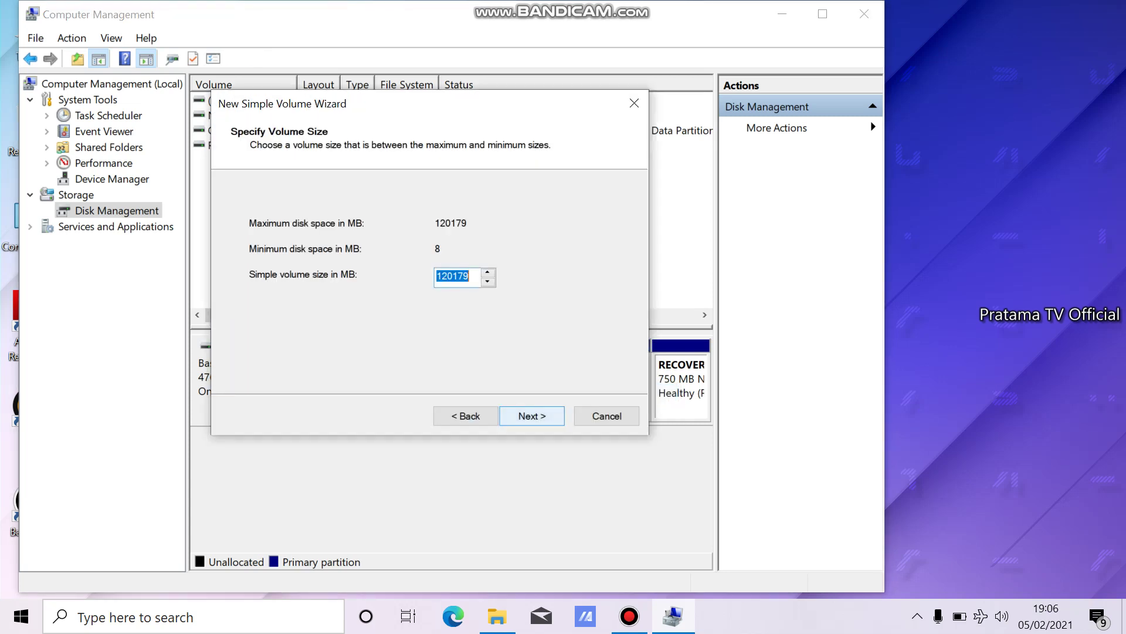
key("Return")
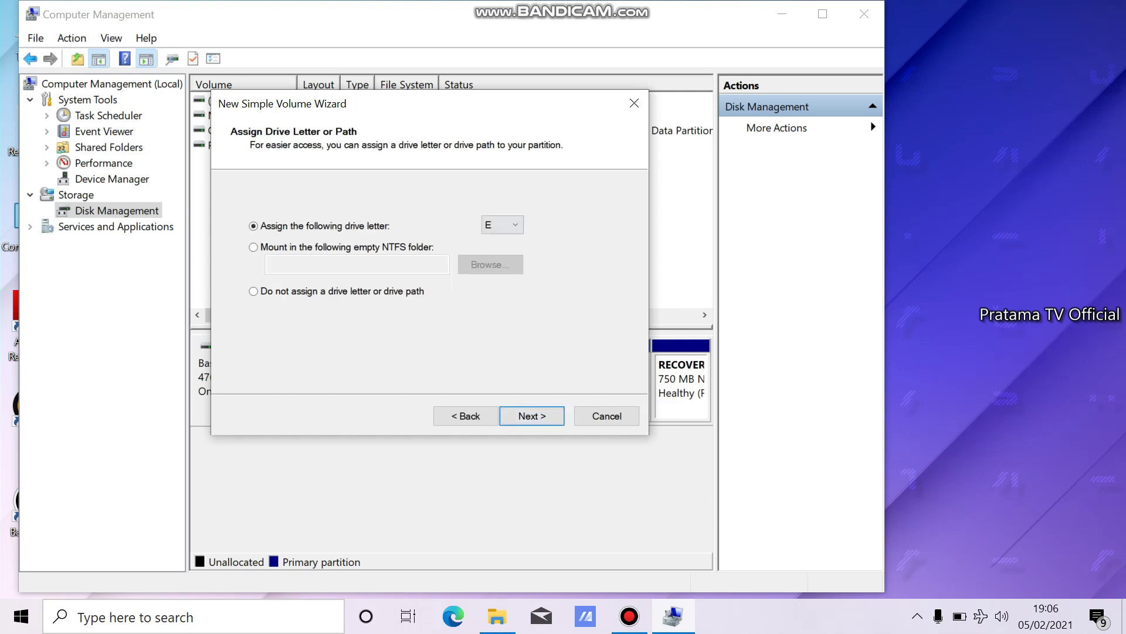
key("Return")
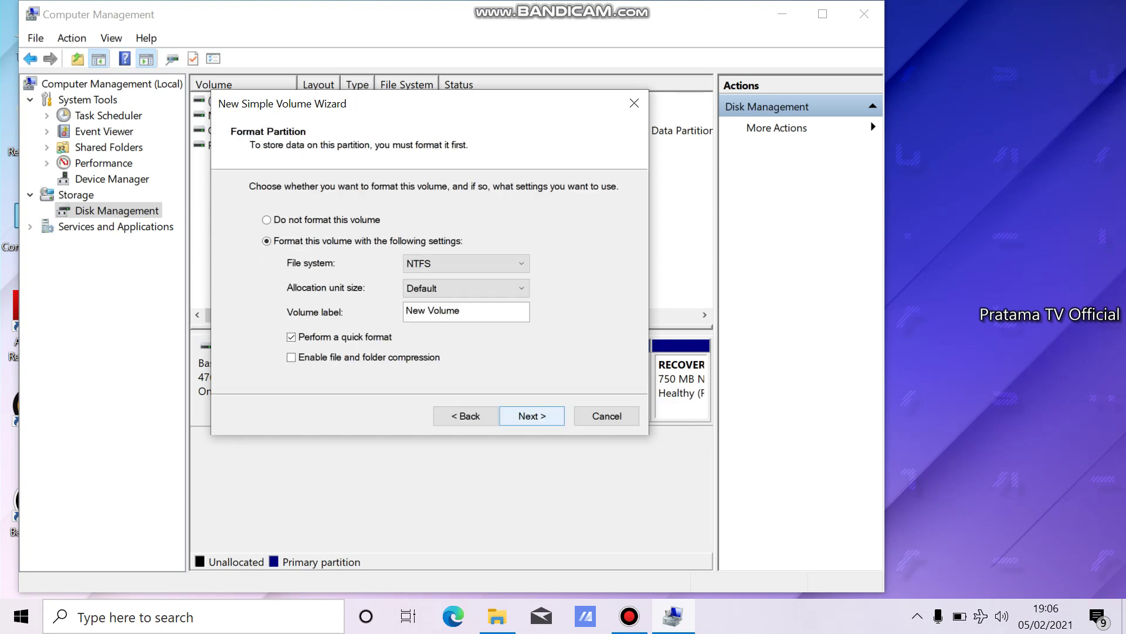
key("Return")
key("Return")
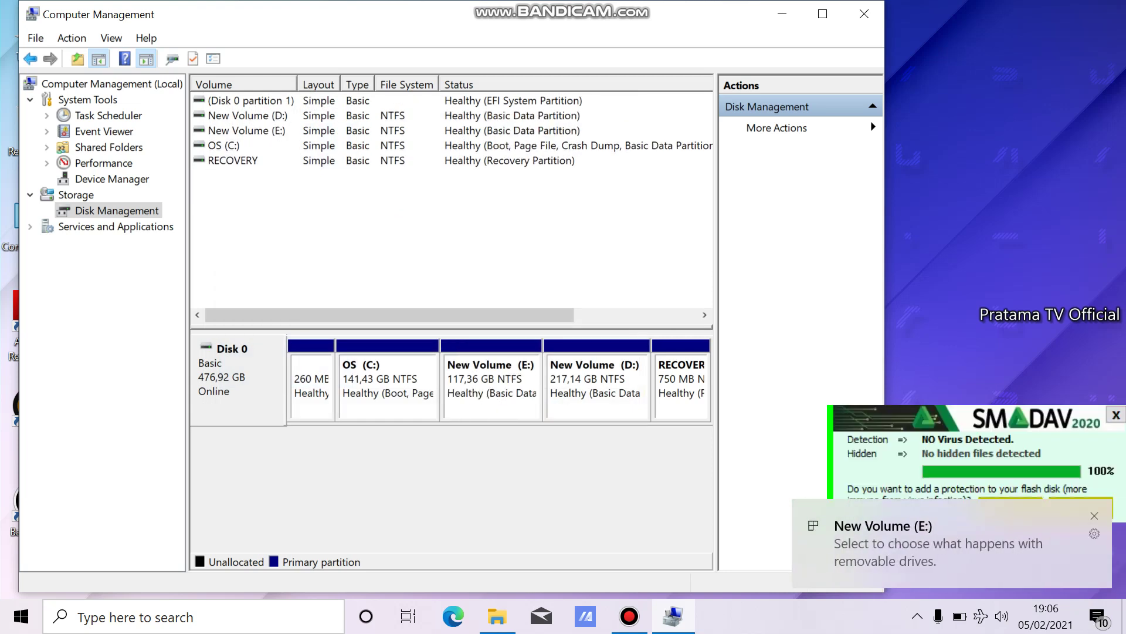
left_click(498, 616)
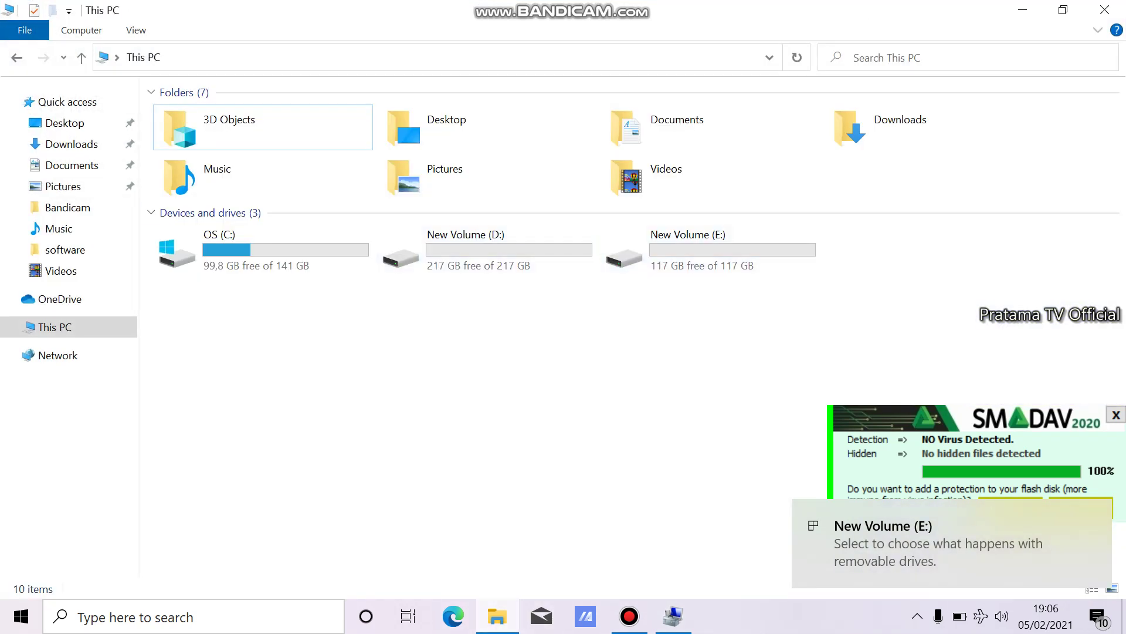
double_click(464, 249)
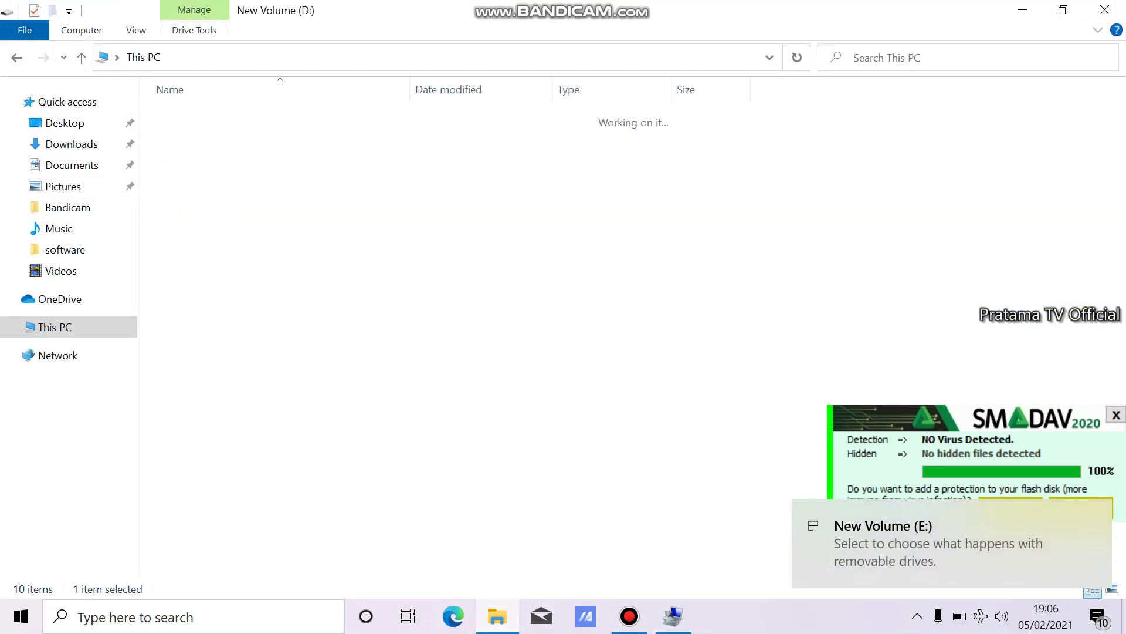
left_click(55, 328)
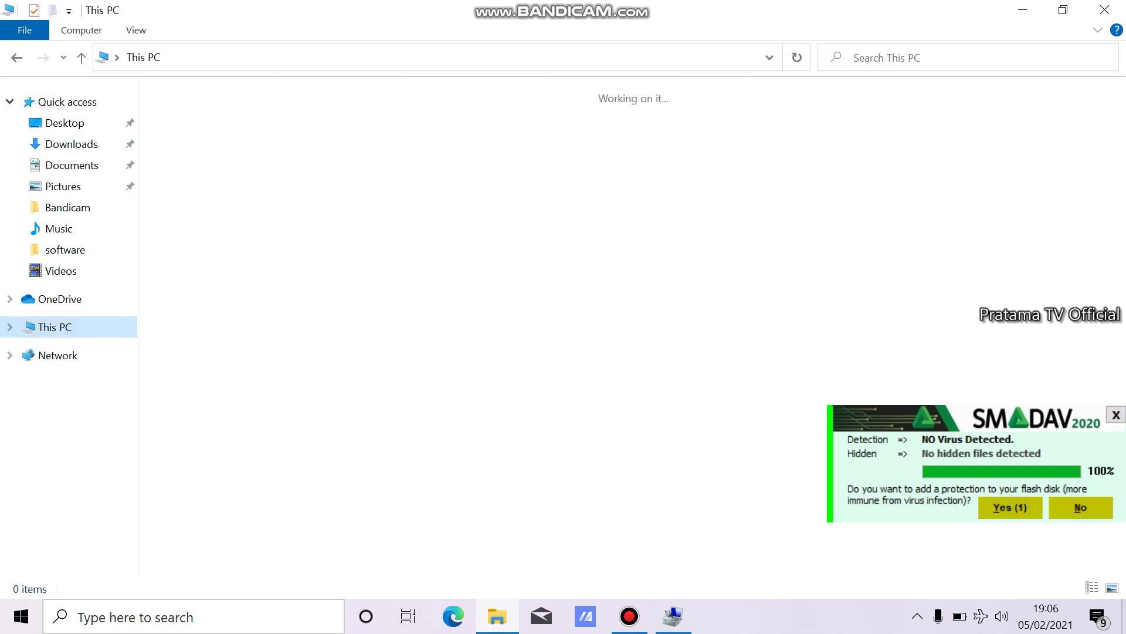
double_click(710, 249)
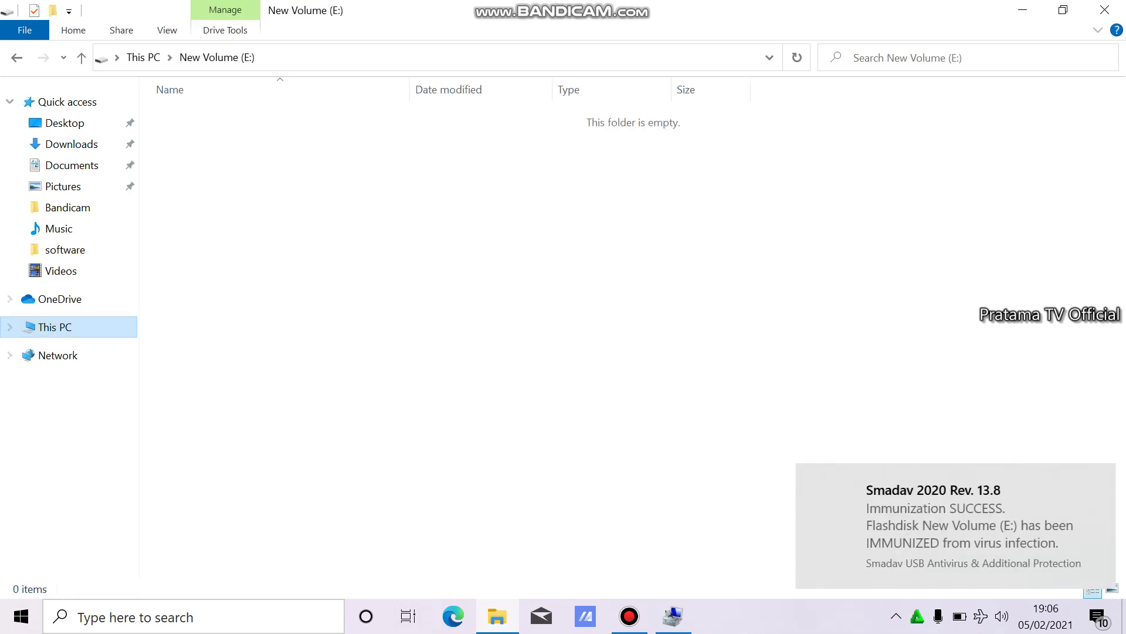
left_click(55, 327)
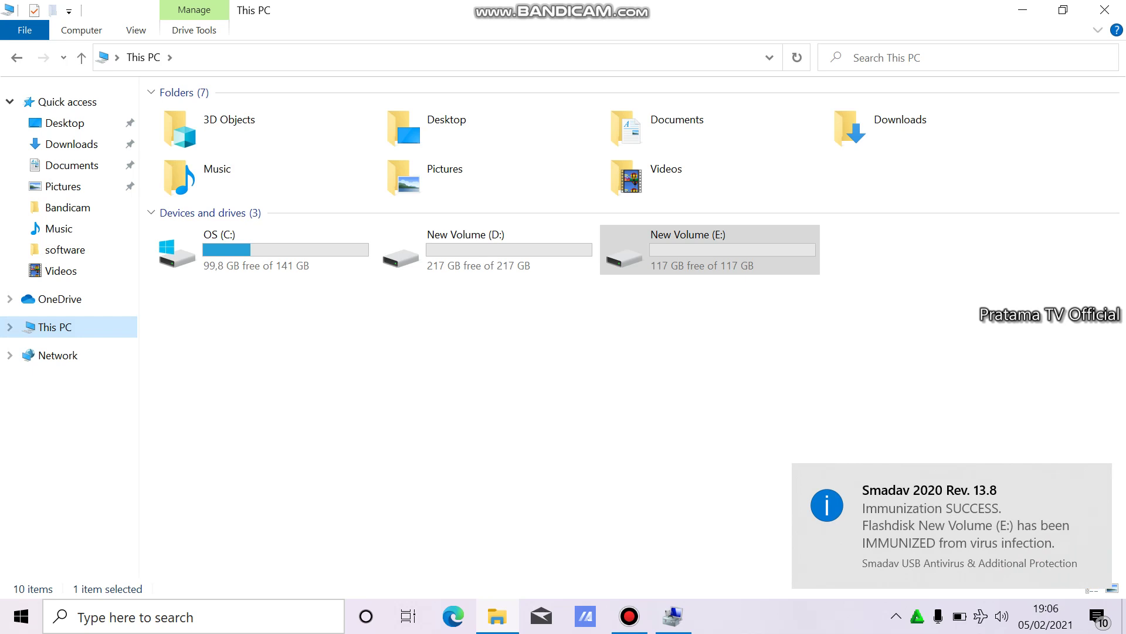
left_click(1105, 9)
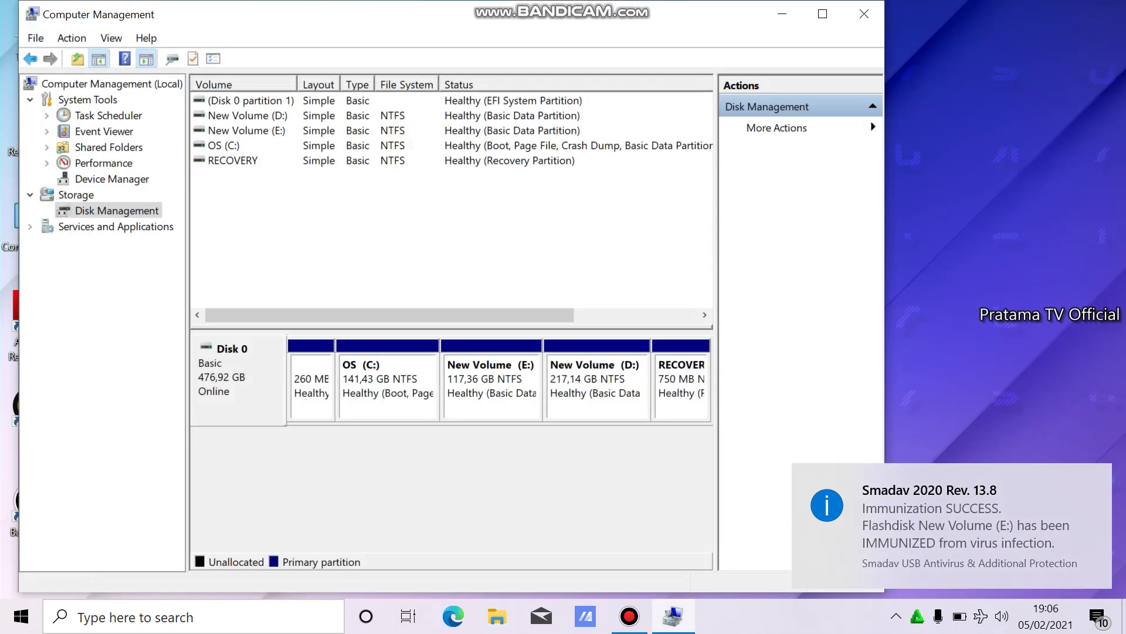
Close Computer Management and refresh the desktop several times
left_click(864, 14)
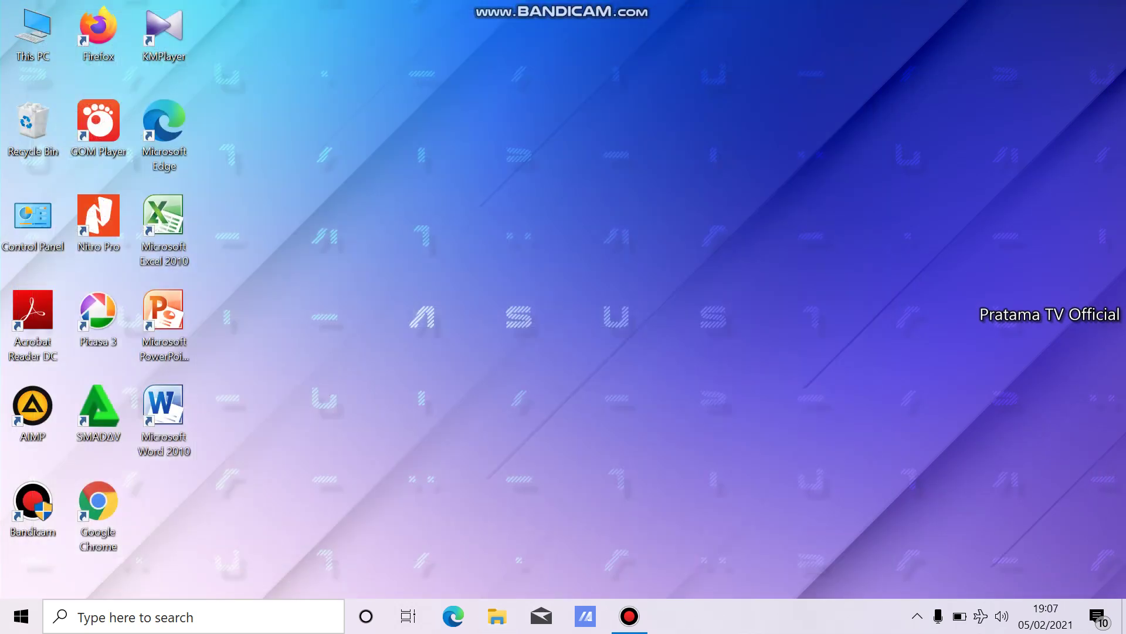
right_click(470, 188)
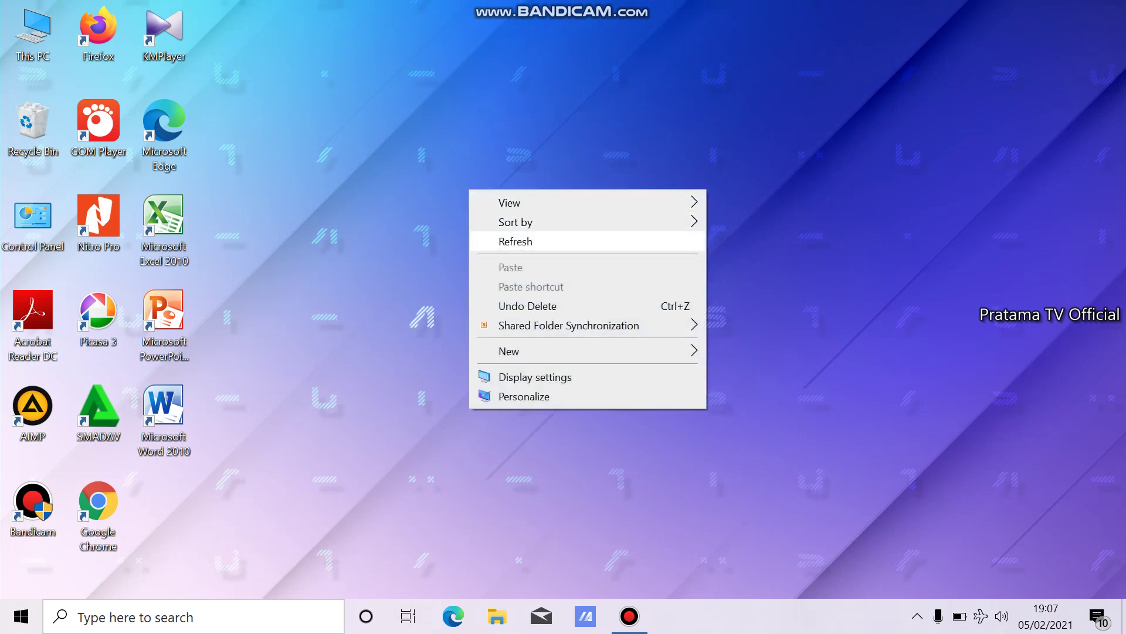
left_click(516, 241)
right_click(469, 153)
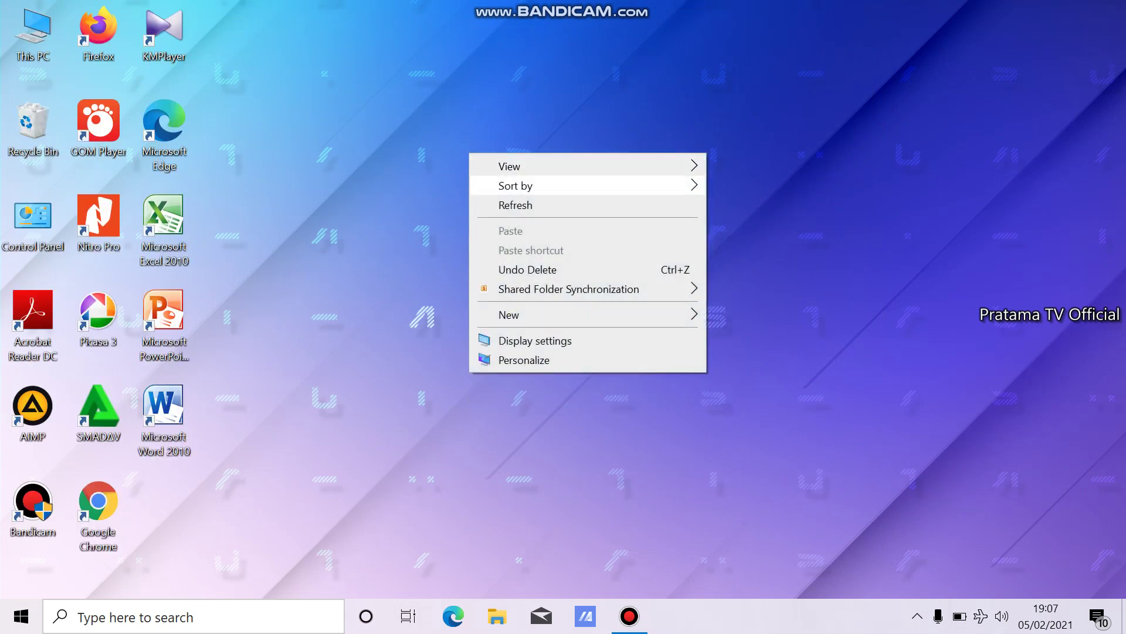
left_click(516, 204)
right_click(450, 133)
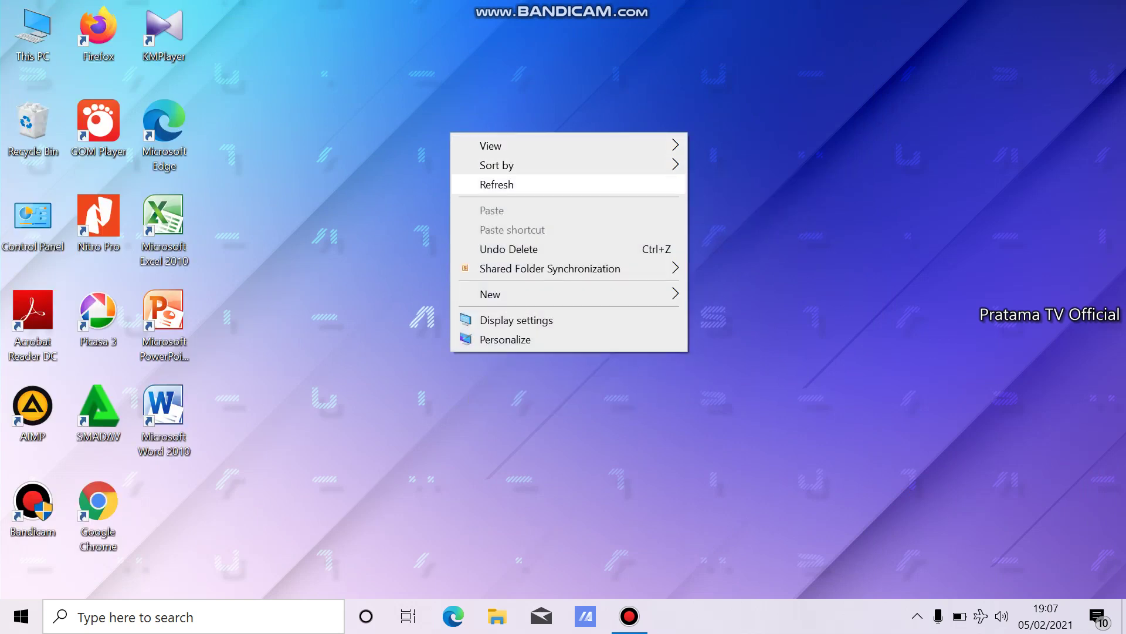
left_click(499, 185)
right_click(451, 101)
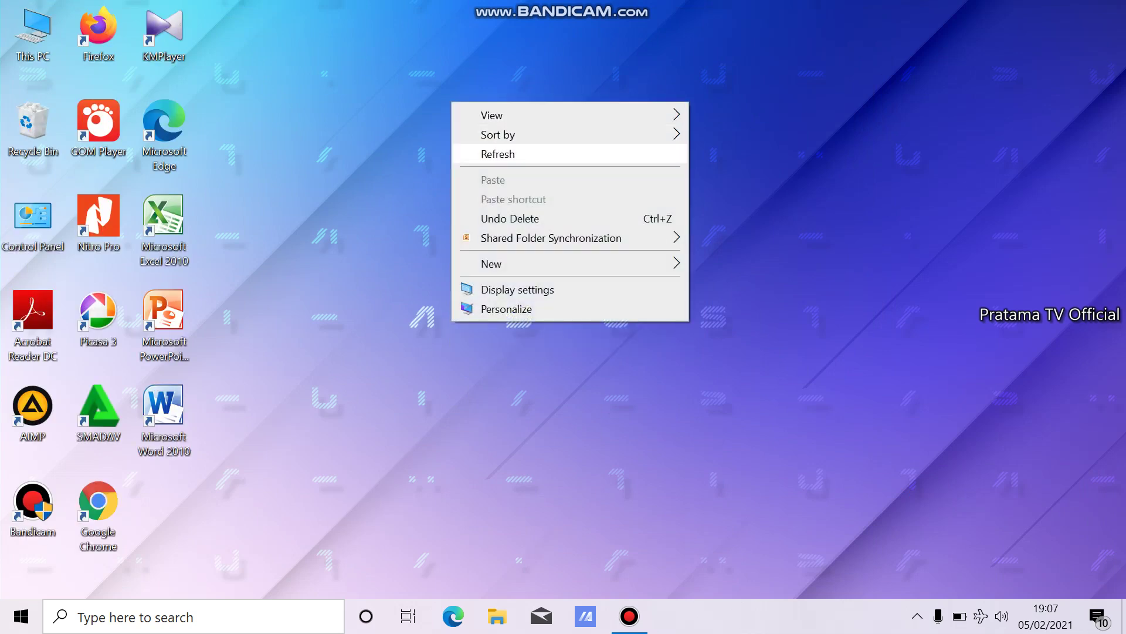
left_click(499, 154)
Refresh the desktop a few more times, then bring the Bandicam recorder window back up
right_click(586, 102)
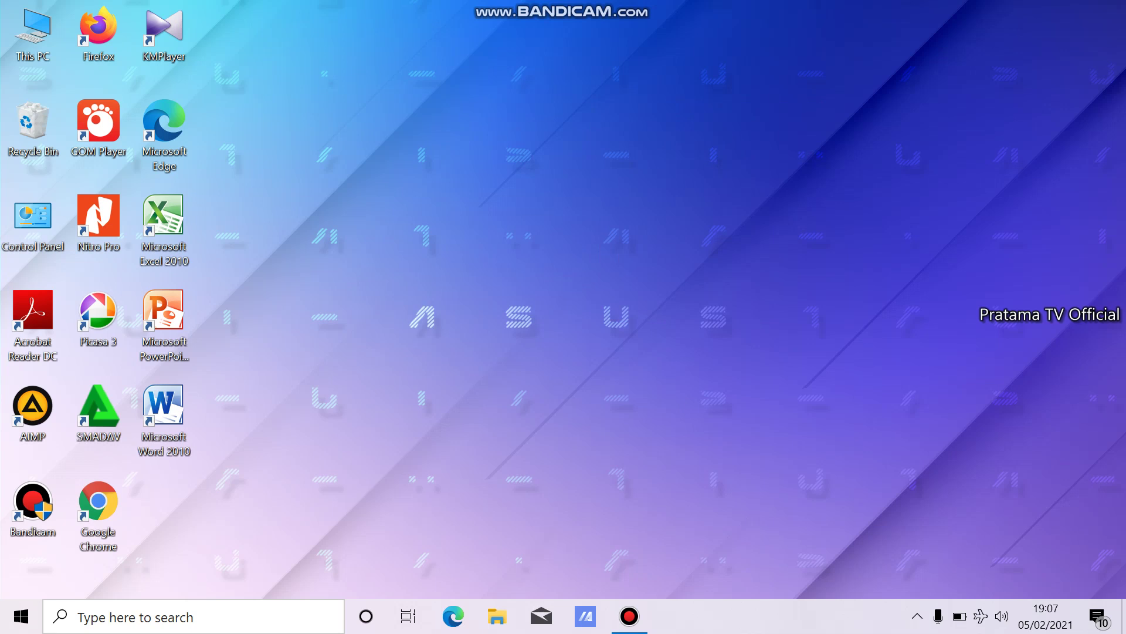
right_click(577, 112)
left_click(611, 164)
right_click(528, 126)
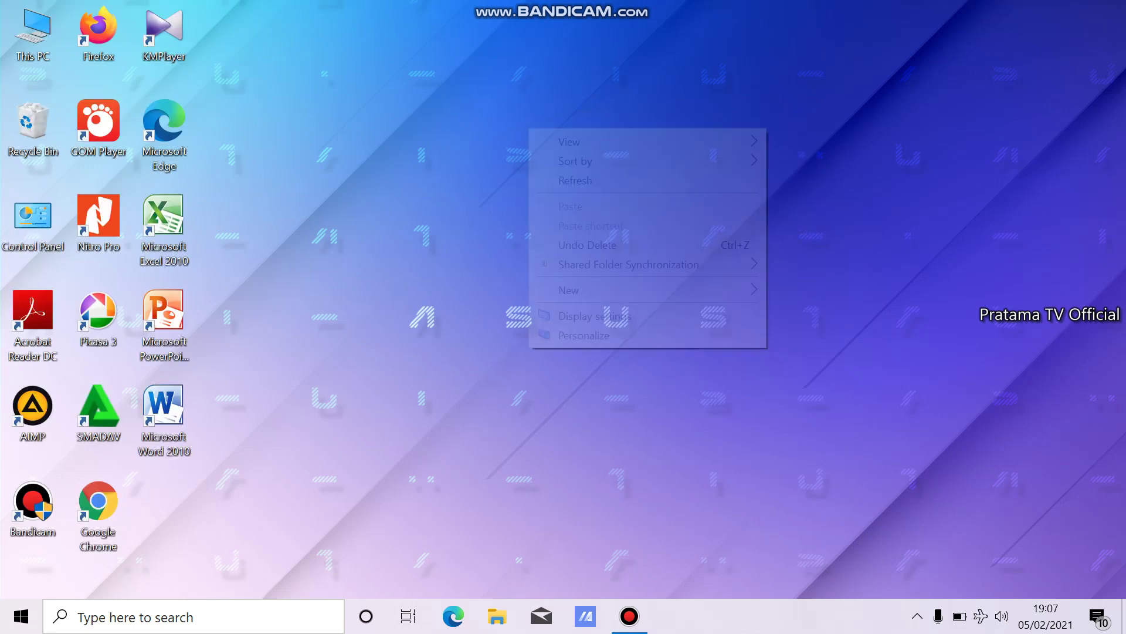
left_click(587, 180)
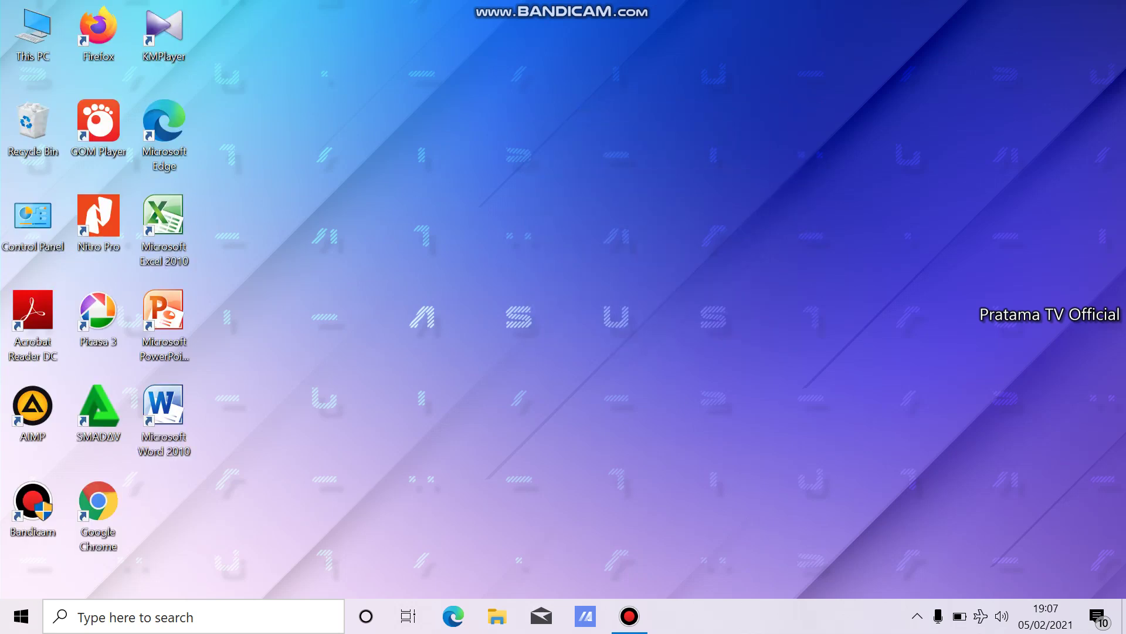
right_click(704, 144)
left_click(739, 194)
left_click(630, 616)
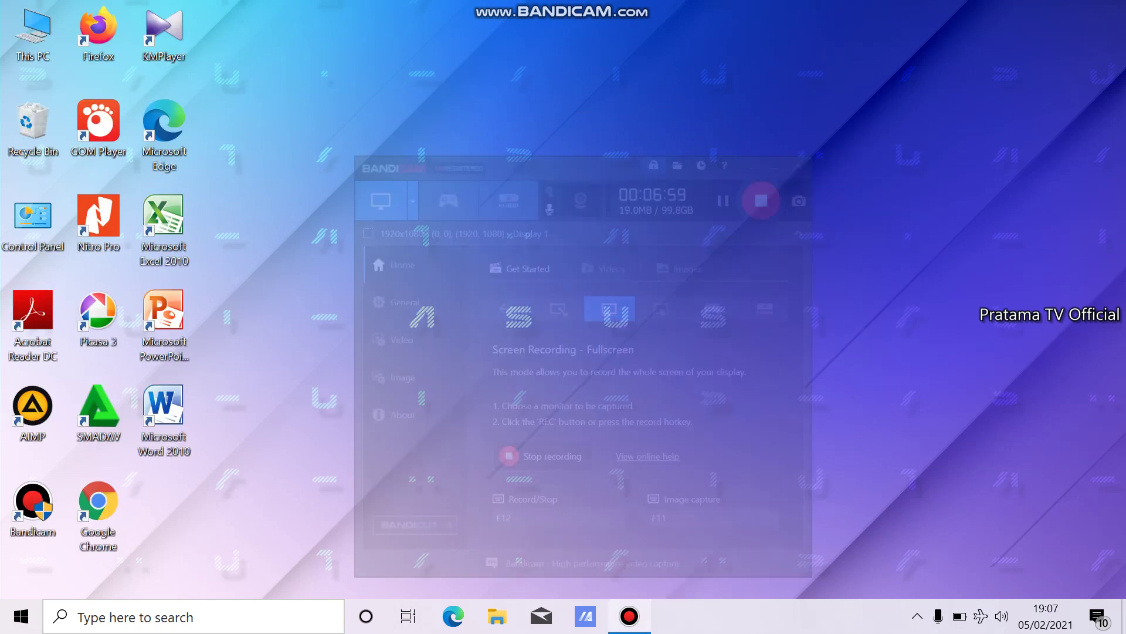